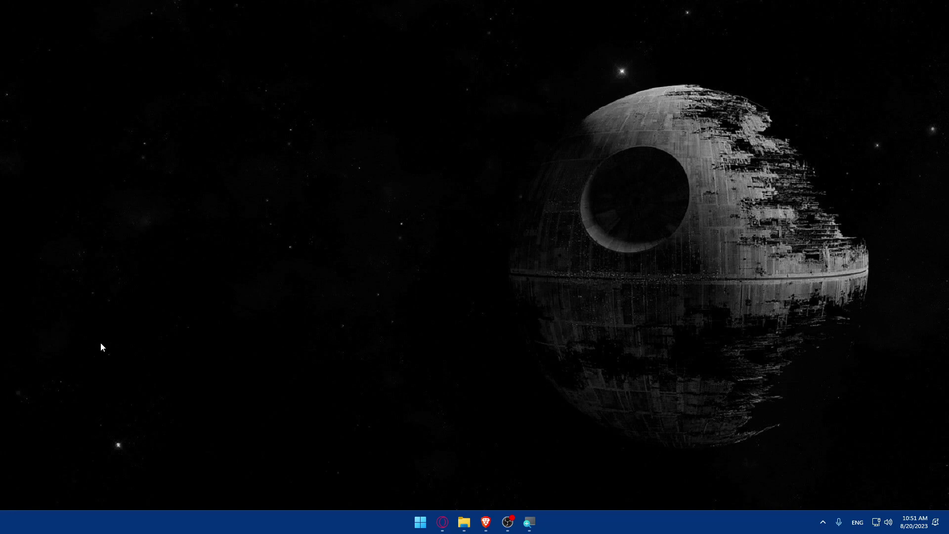
- Move the File Explorer taskbar icon to the right of the OBS icon
left_click_drag(464, 523, 508, 522)
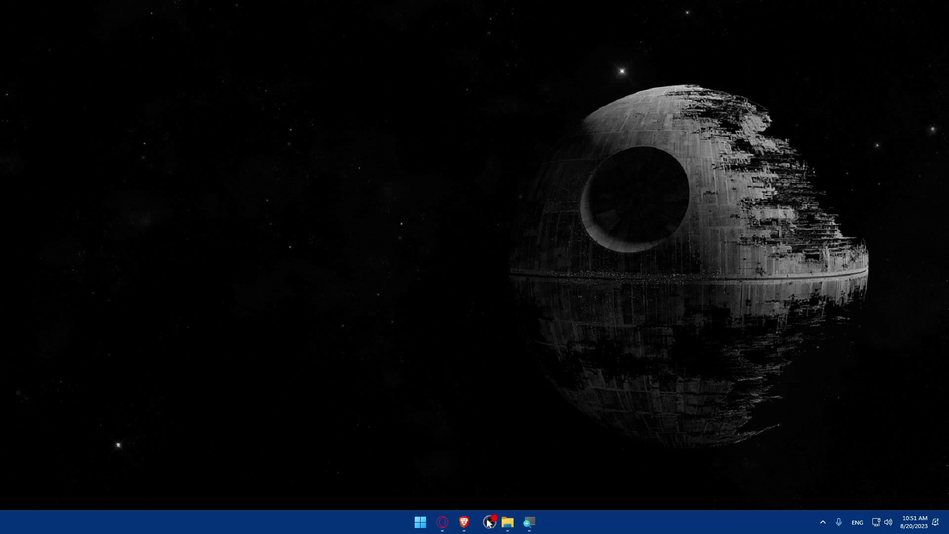
- In Brave, load printful.com and scroll down to the dashboard's next-steps checklist
left_click(463, 524)
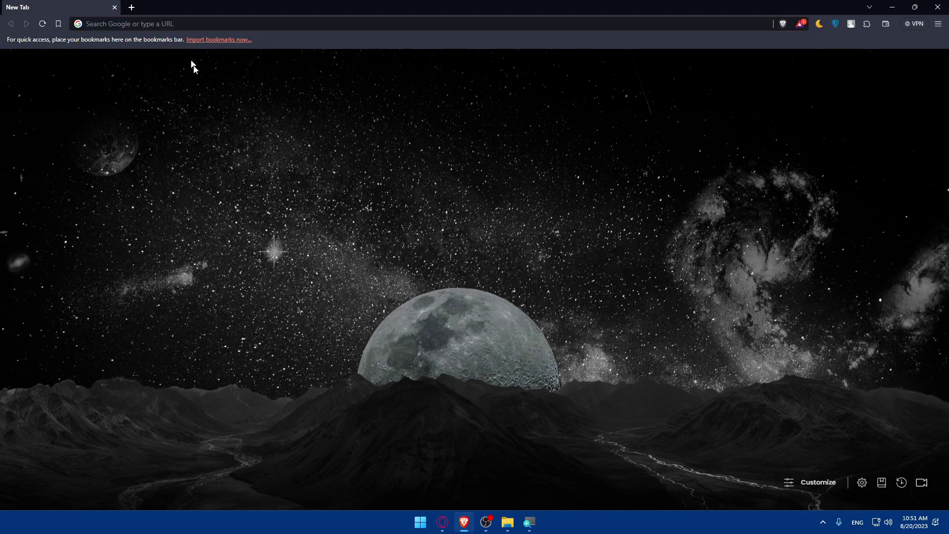
left_click(134, 24)
type("print")
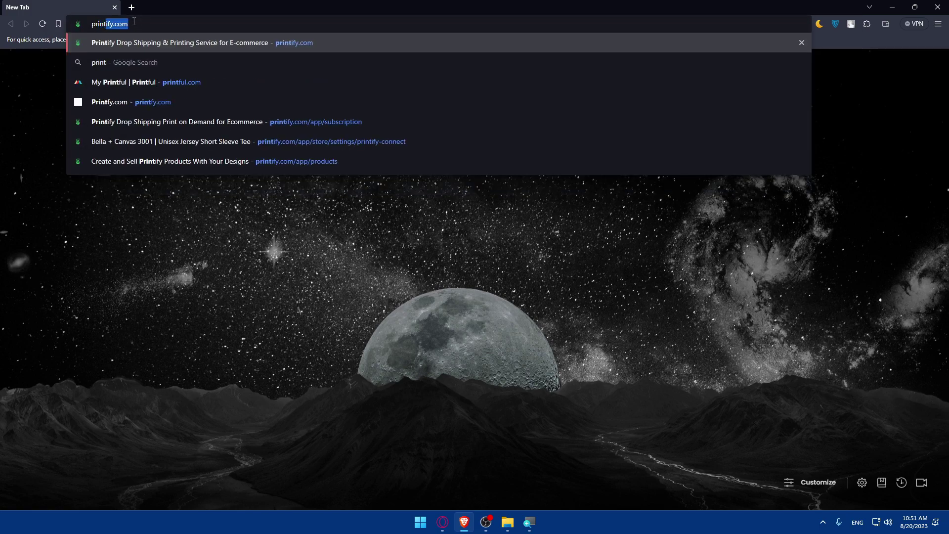
type("ful.com")
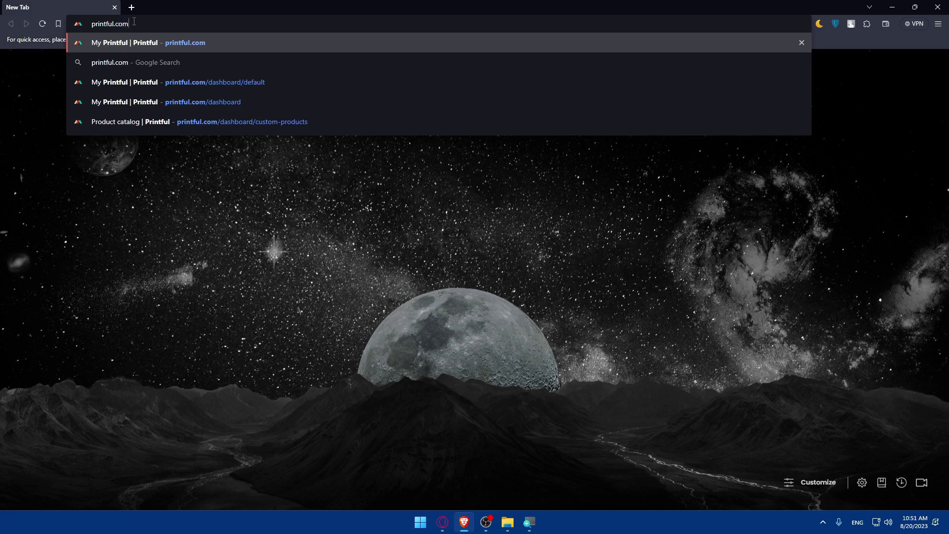
key("Return")
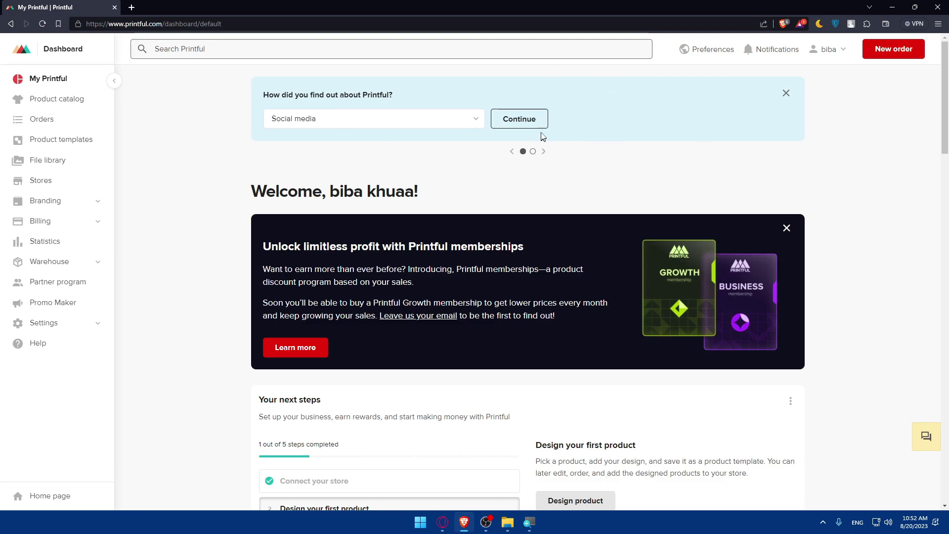
scroll(467, 204, "down", 2)
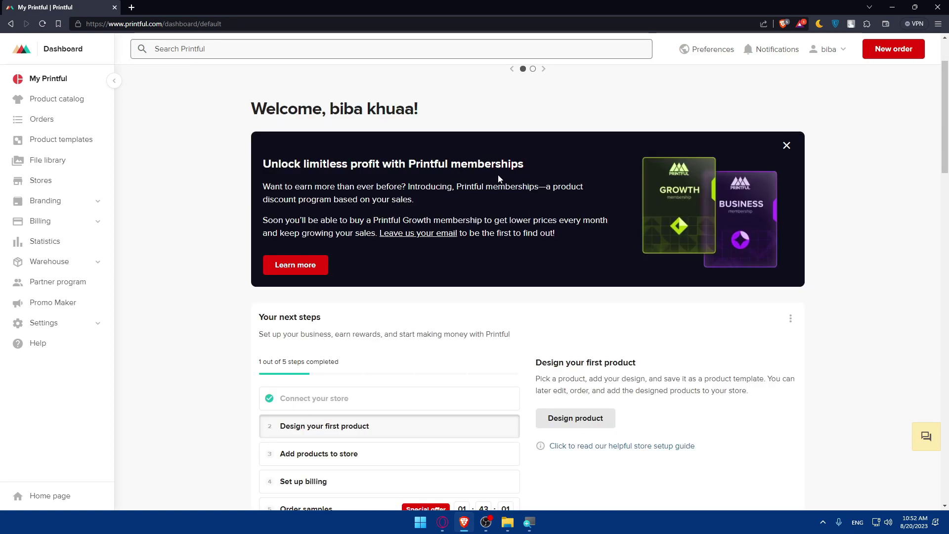
scroll(493, 179, "down", 2)
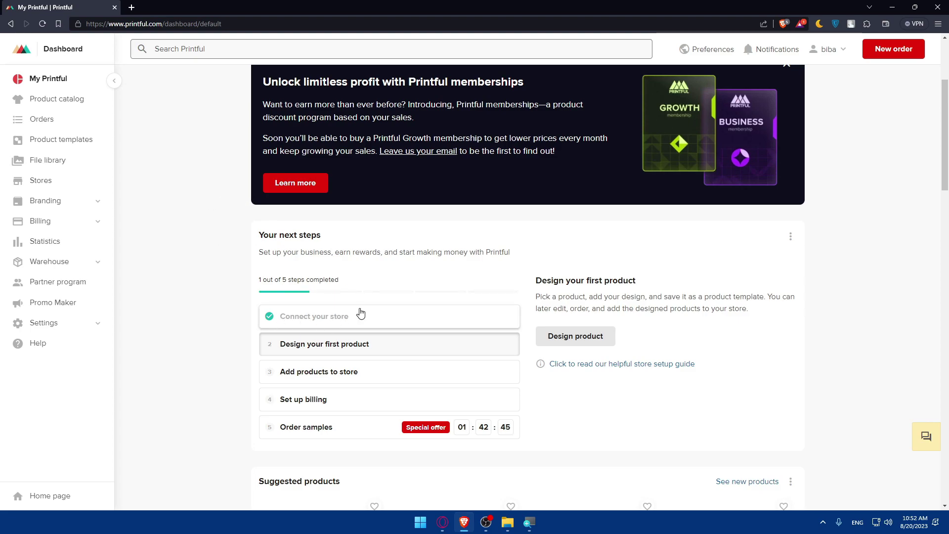
- Load bigcartel.com in a new tab and view its Pricing plans
left_click(131, 8)
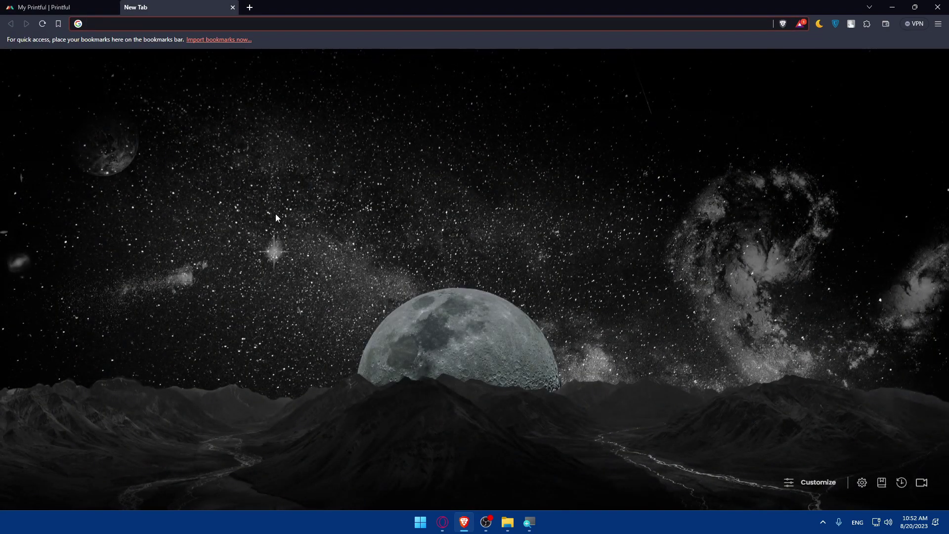
type("big")
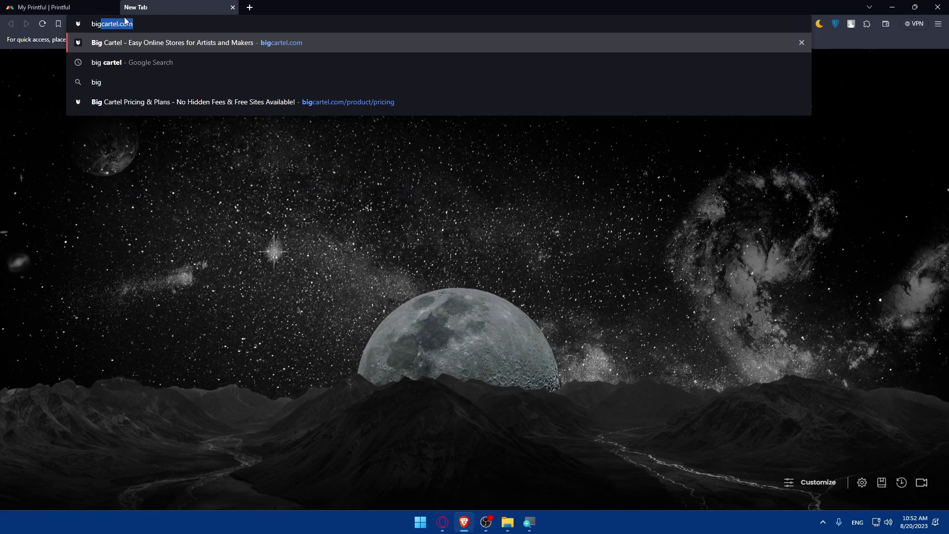
key("Return")
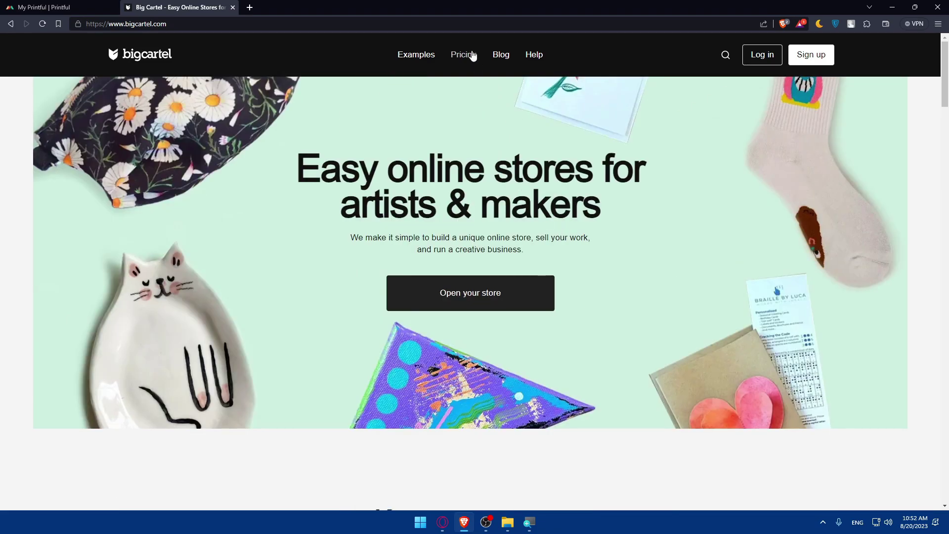
left_click(464, 55)
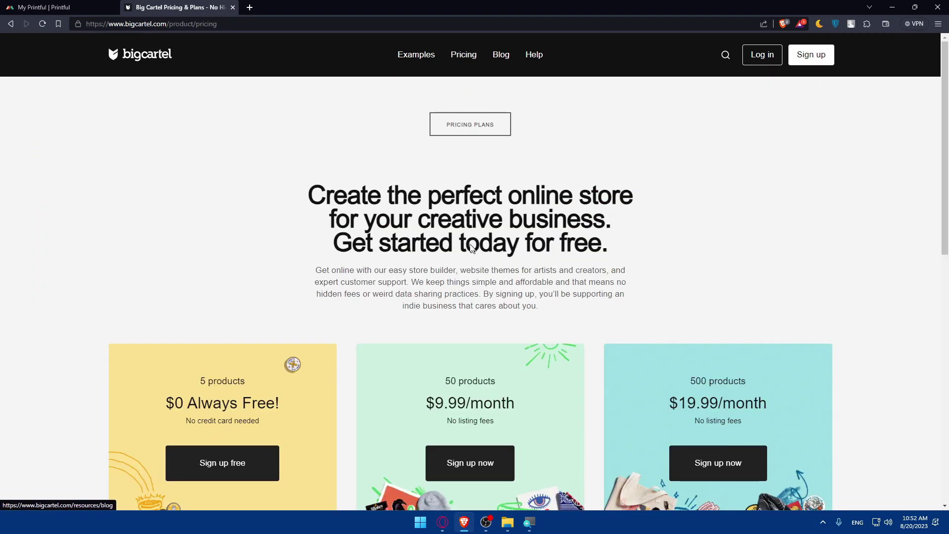
scroll(470, 218, "down", 5)
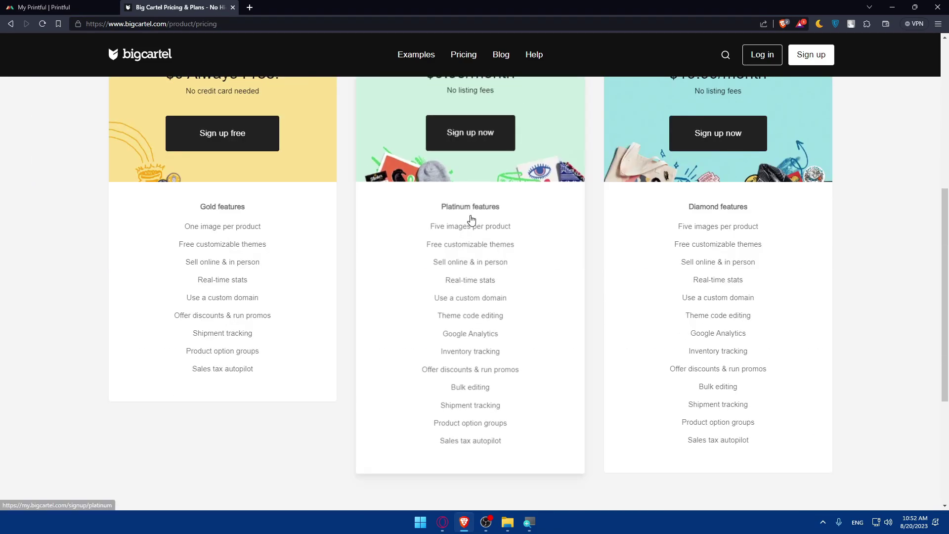
scroll(471, 220, "down", 4)
scroll(469, 218, "up", 10)
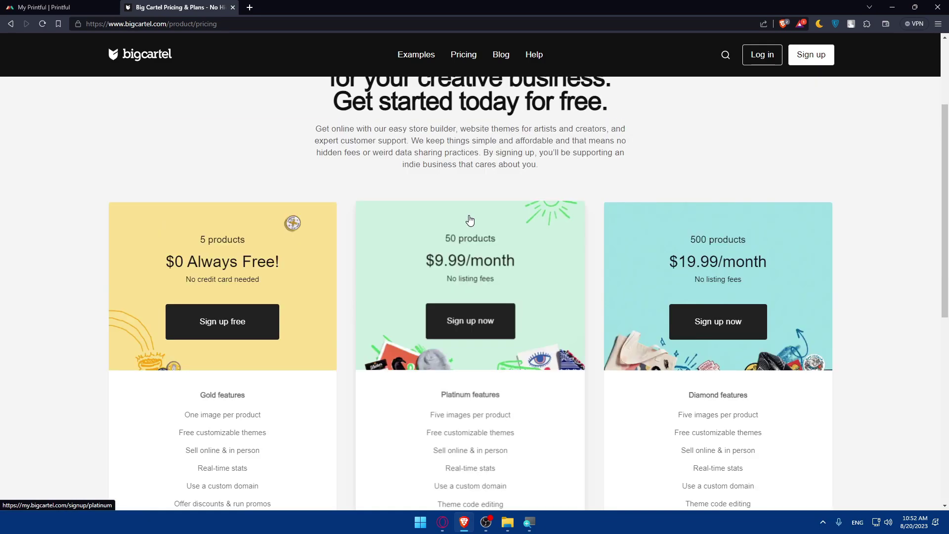
- Look at Big Cartel's login and sign-up pages, then return to Pricing
left_click(763, 55)
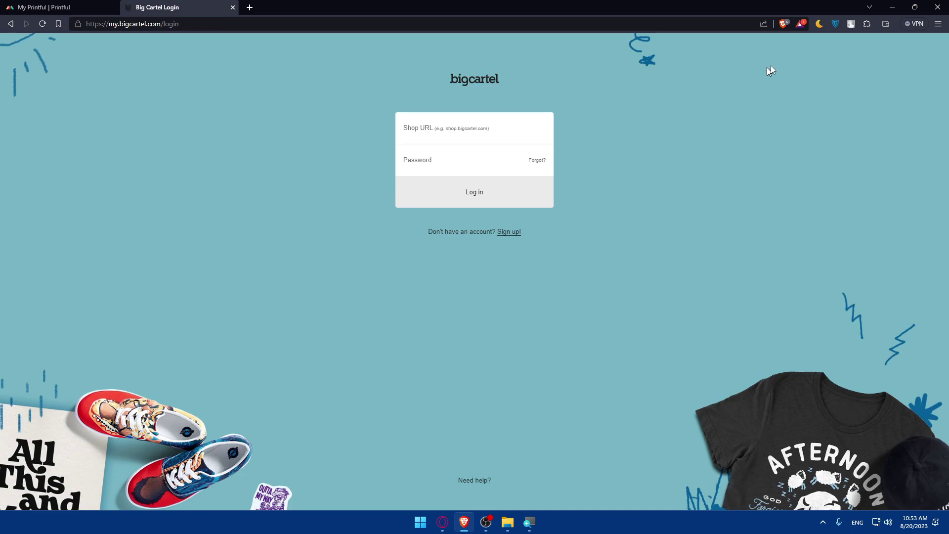
left_click(461, 123)
left_click(433, 164)
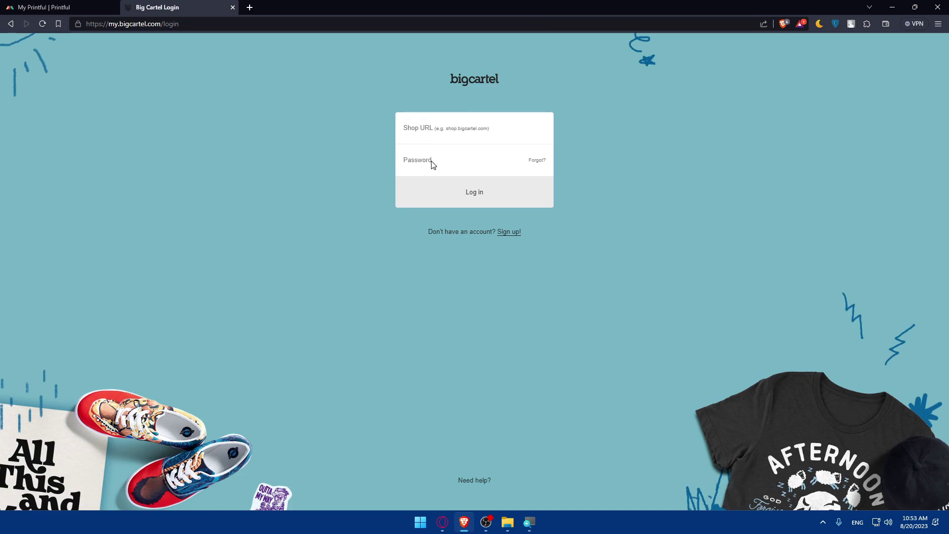
left_click(510, 236)
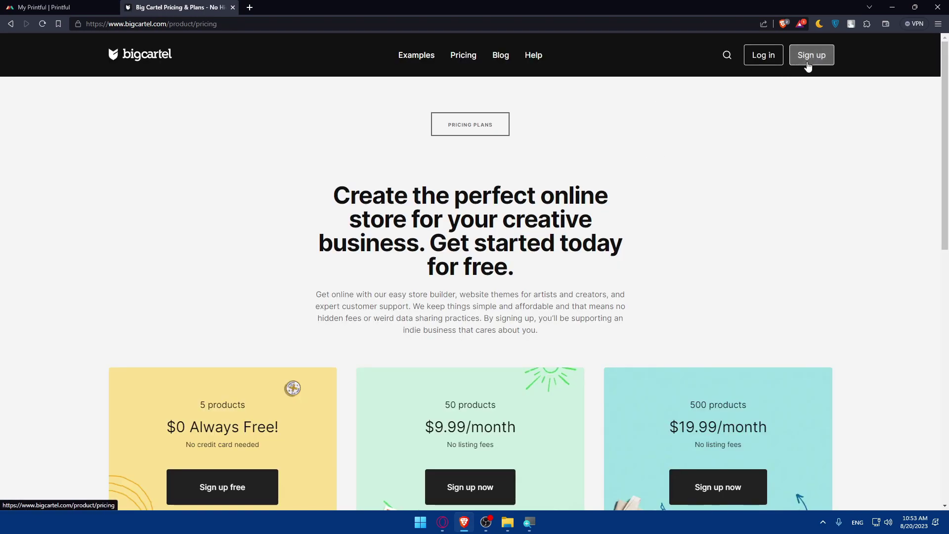
scroll(689, 142, "down", 5)
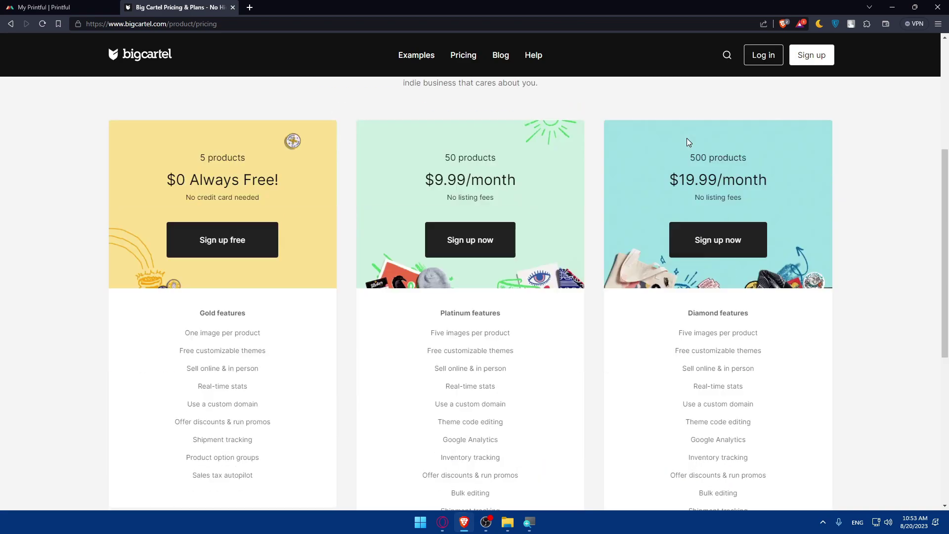
scroll(686, 140, "up", 5)
key("alt+Left")
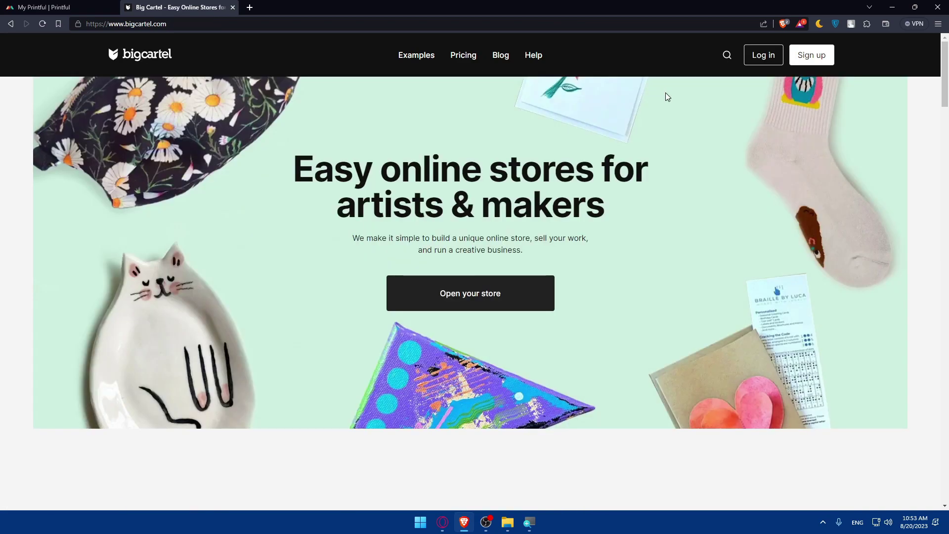
- Choose Sign up free under the $0 plan
left_click(817, 57)
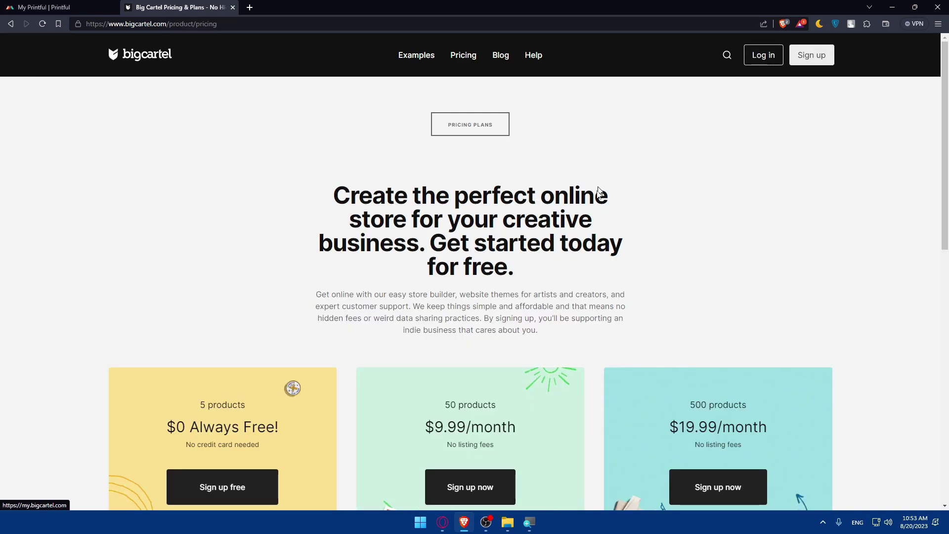
scroll(555, 267, "down", 5)
scroll(346, 247, "up", 3)
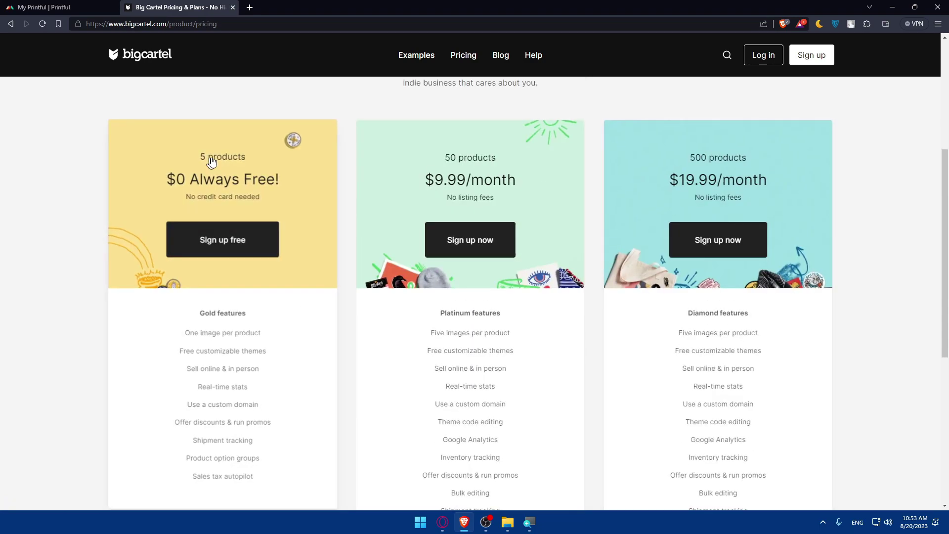
left_click(224, 239)
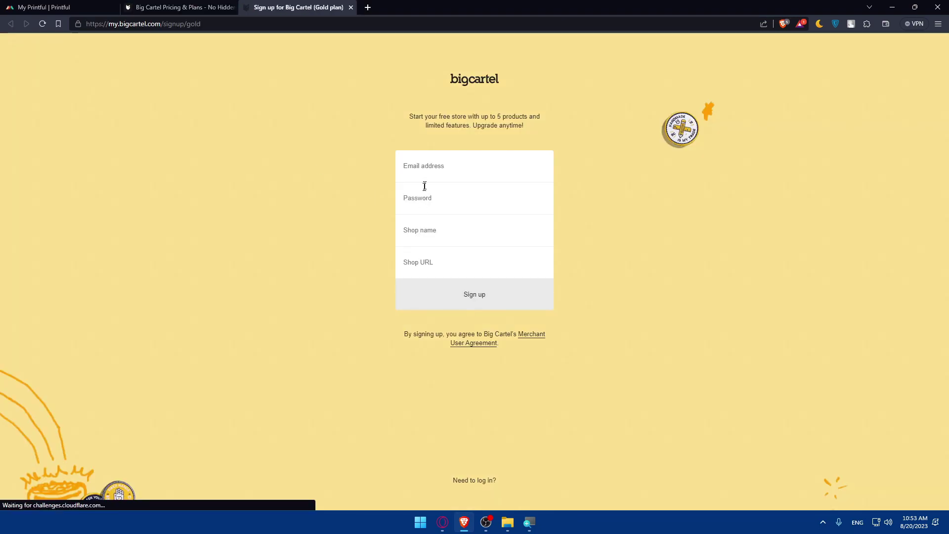
- Enter the account e-mail address and a password on the sign-up form
left_click(439, 171)
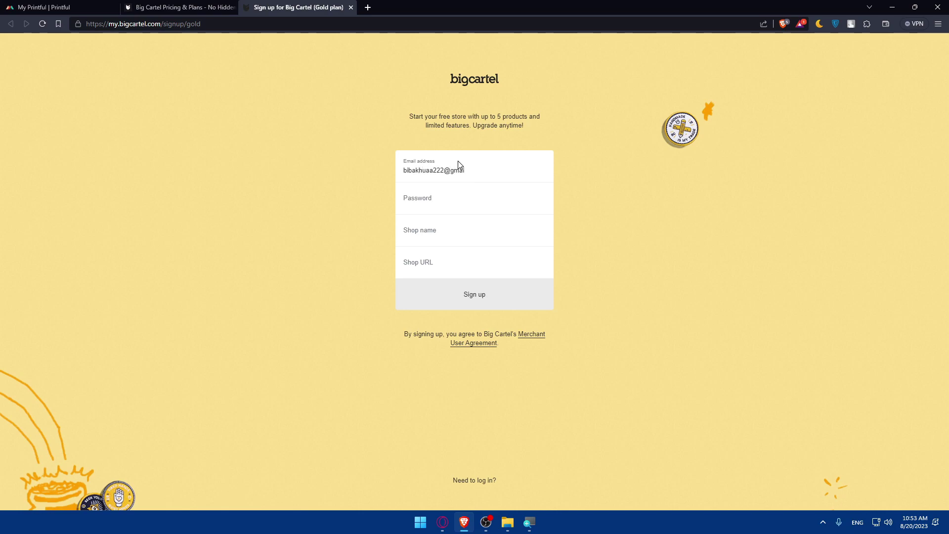
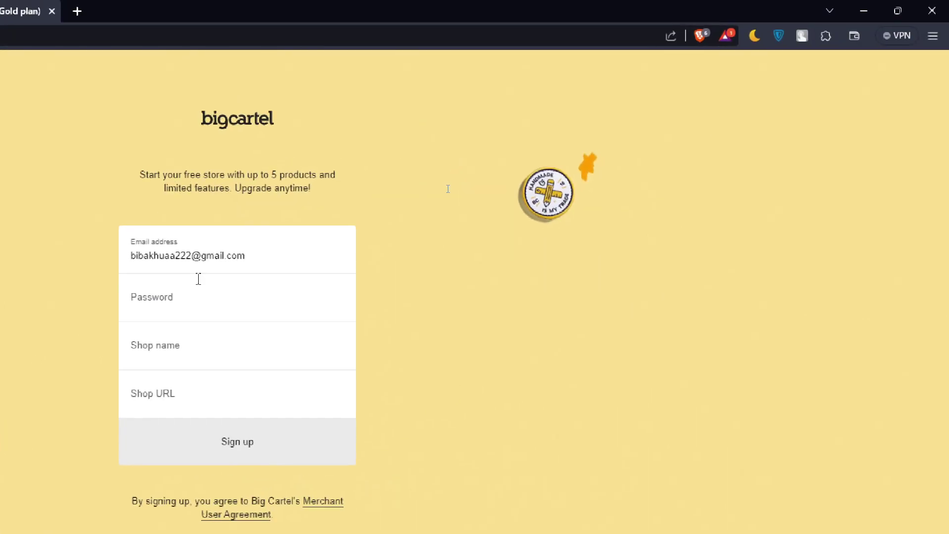
left_click(178, 311)
type("********")
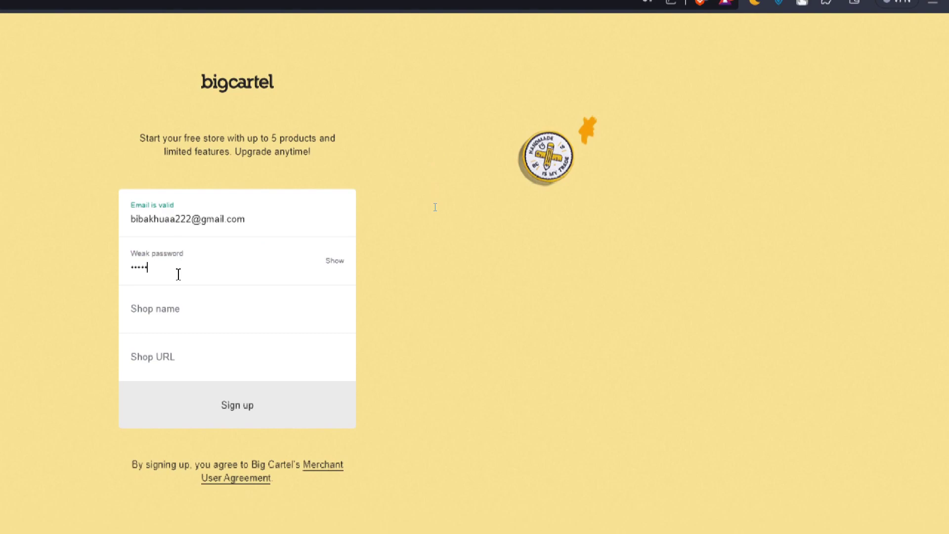
- Enter shop name 'testk' and confirm the testk.bigcartel.com shop URL
left_click(164, 310)
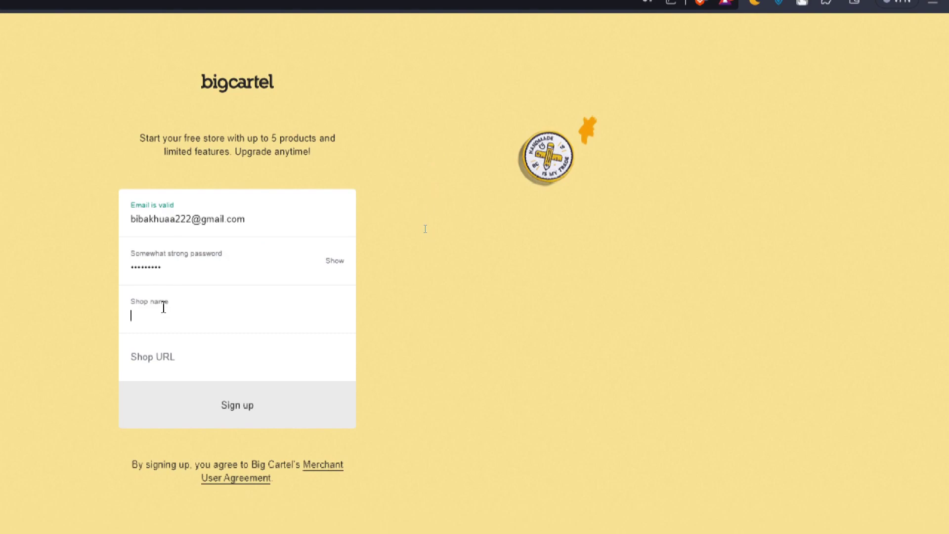
type("test")
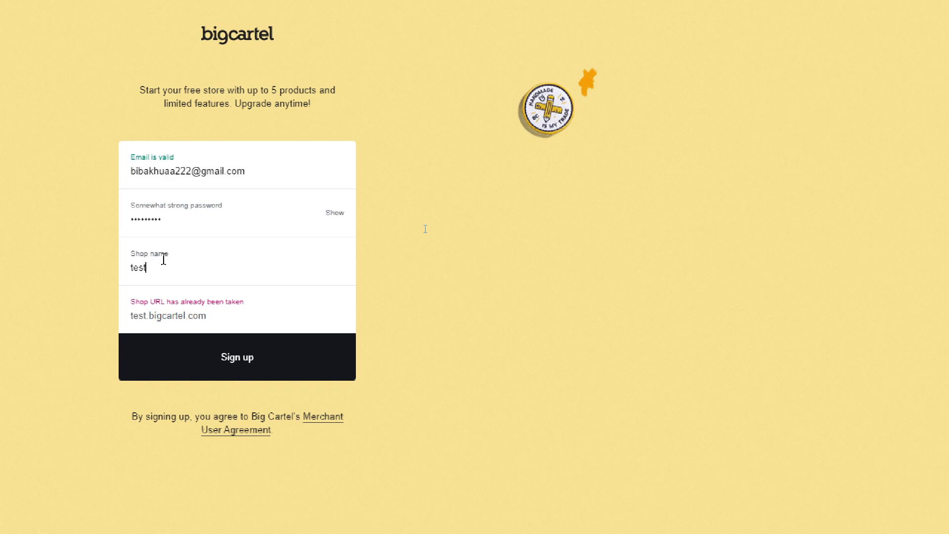
type("k")
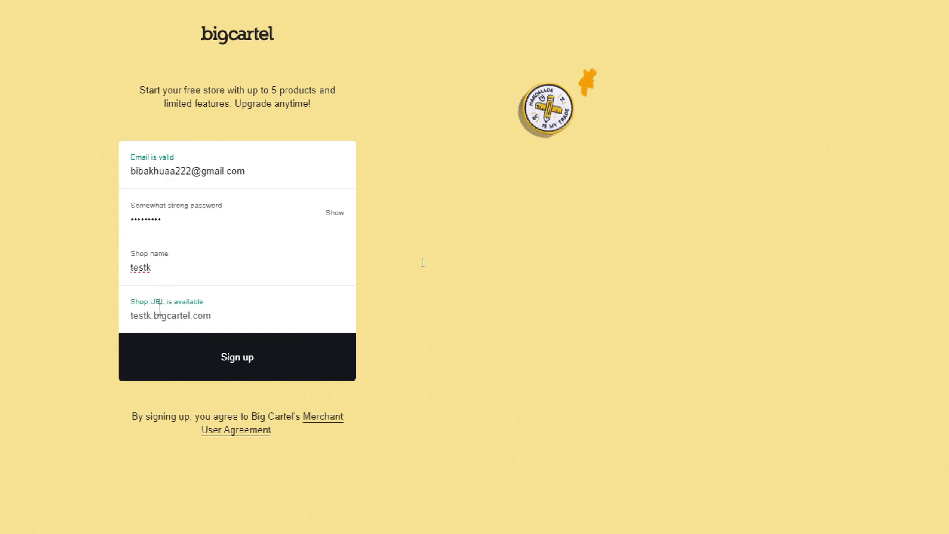
double_click(141, 317)
left_click(138, 317)
left_click_drag(129, 317, 166, 319)
left_click(126, 317)
left_click(132, 317)
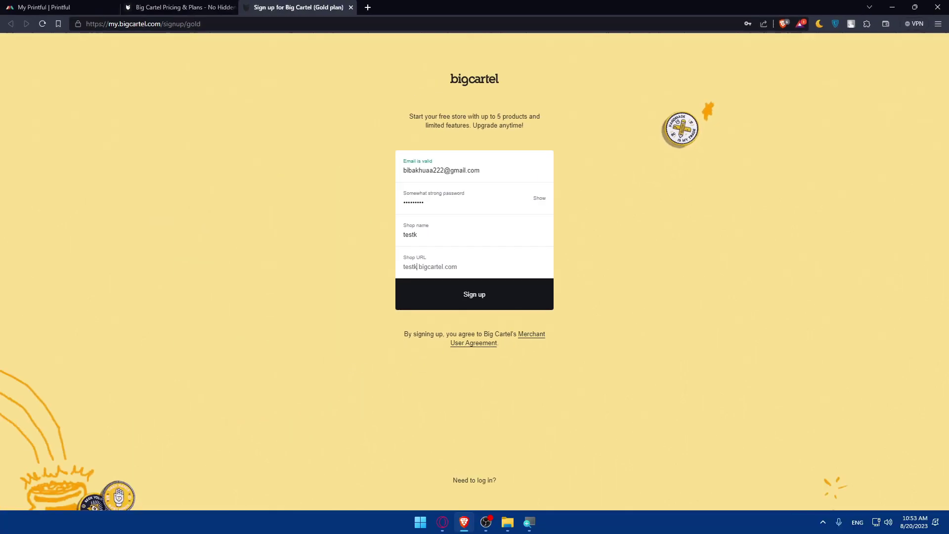
- Submit the sign-up form, save the password, and load gmail.com in a new tab
left_click(298, 364)
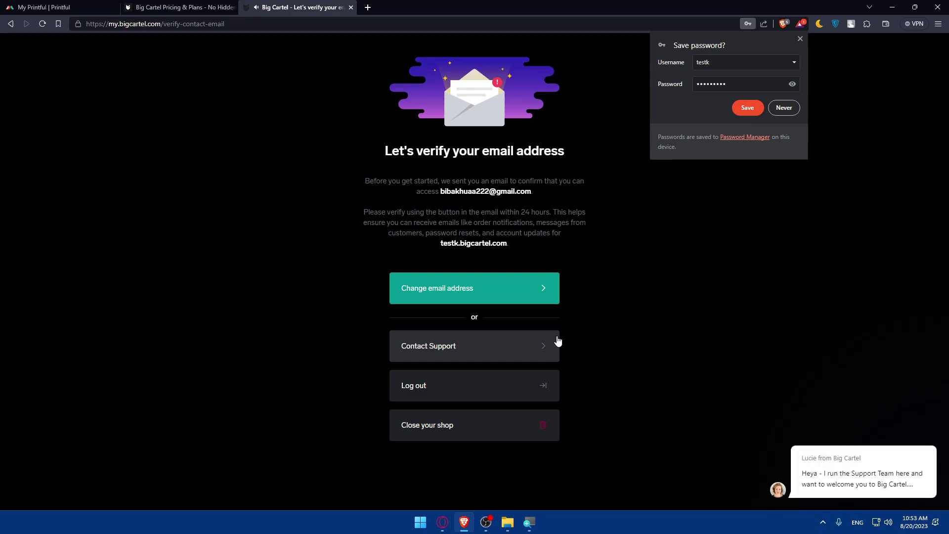
left_click(746, 110)
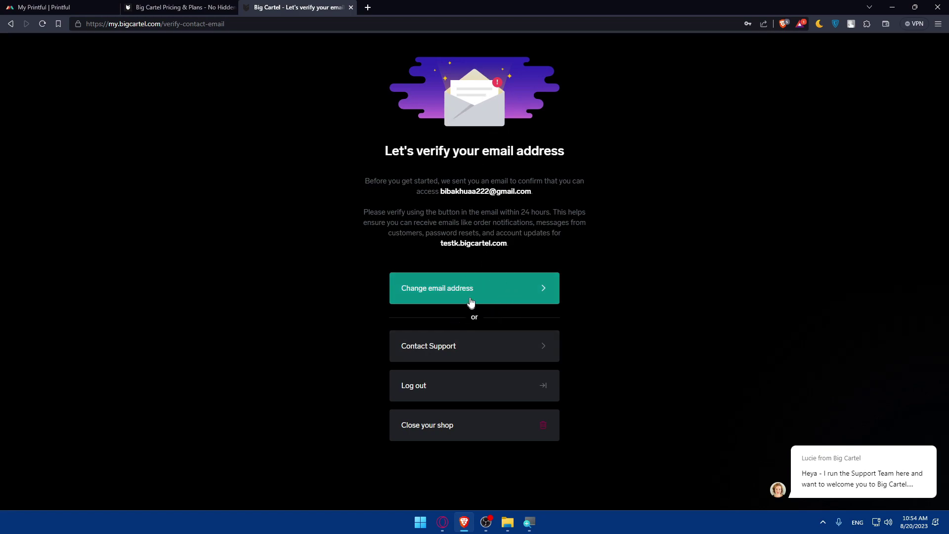
left_click(367, 8)
type("gmail.com")
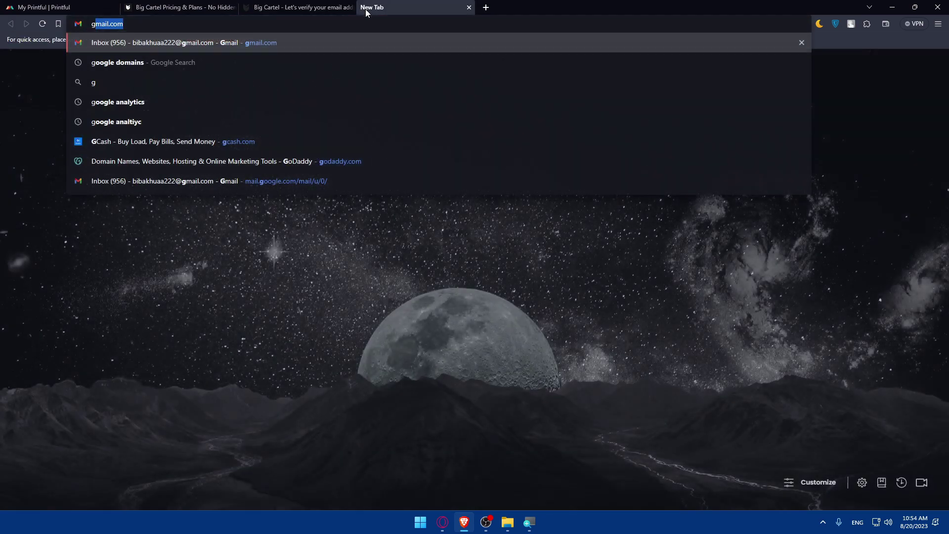
key("Return")
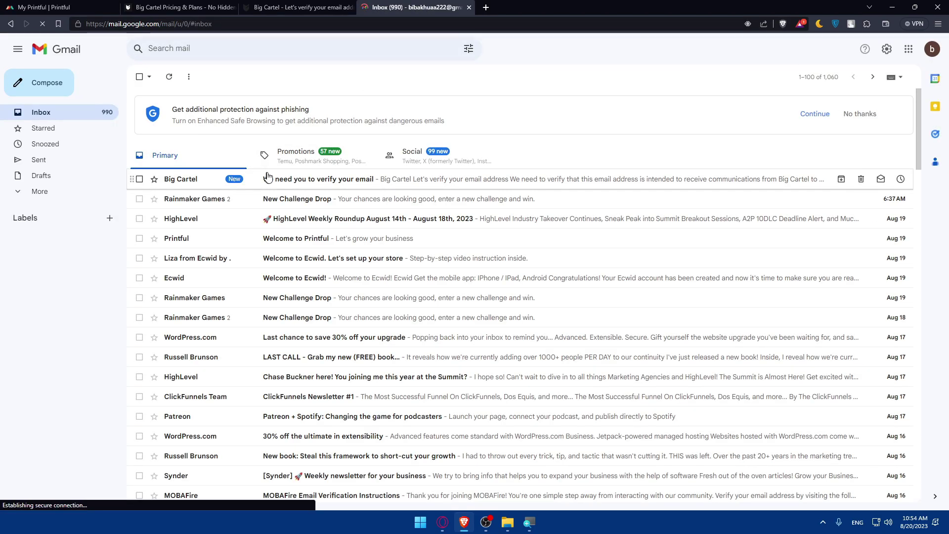
- Verify the e-mail address from the Big Cartel message in Gmail
left_click(311, 187)
scroll(541, 256, "down", 4)
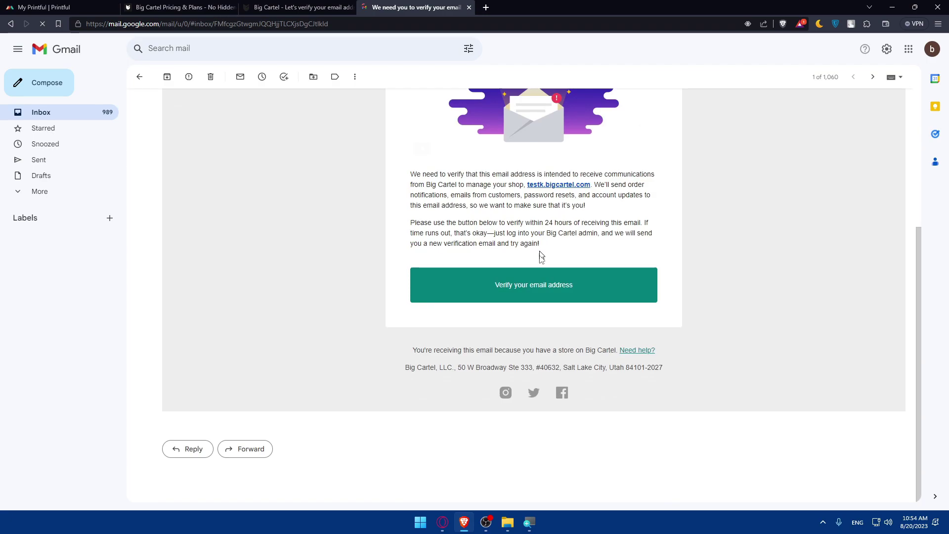
left_click(513, 292)
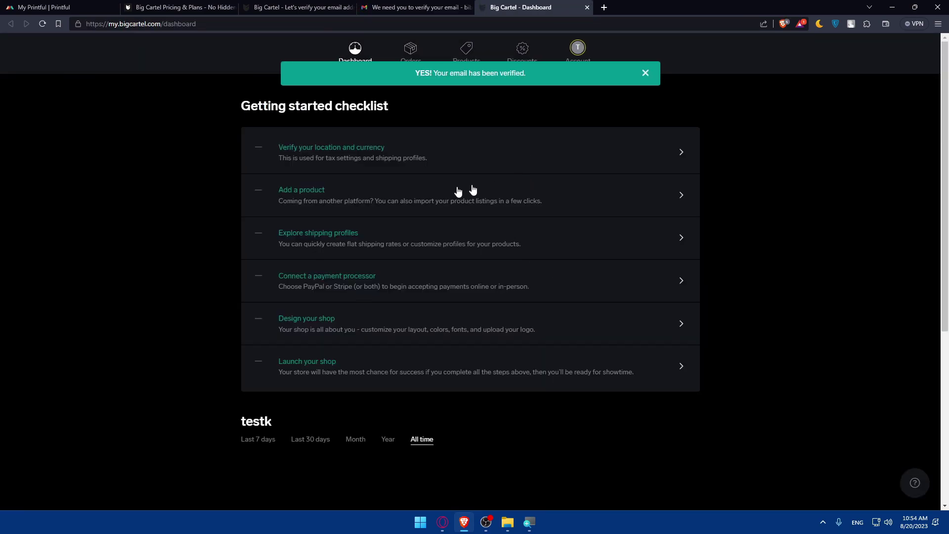
- Close the pricing, verification reminder and Gmail tabs
left_click(286, 7)
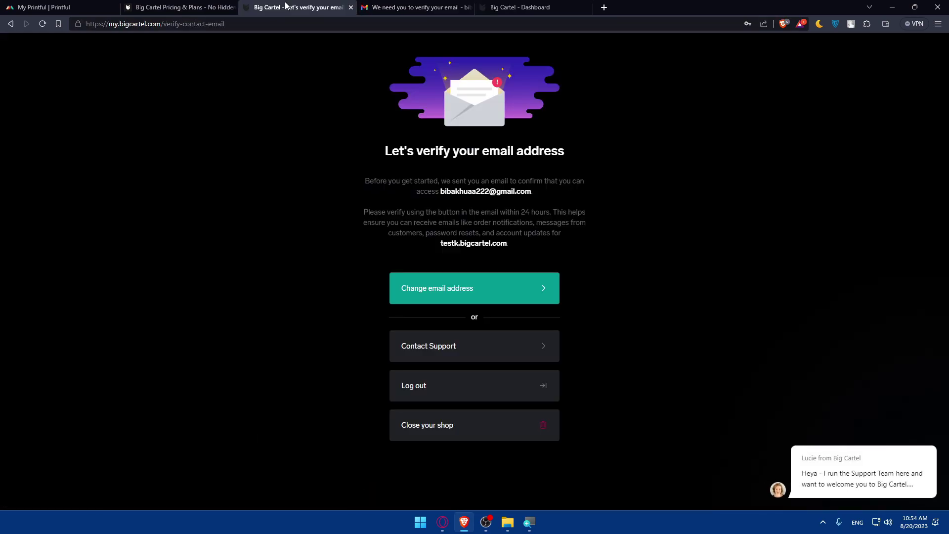
left_click(169, 7)
left_click(233, 8)
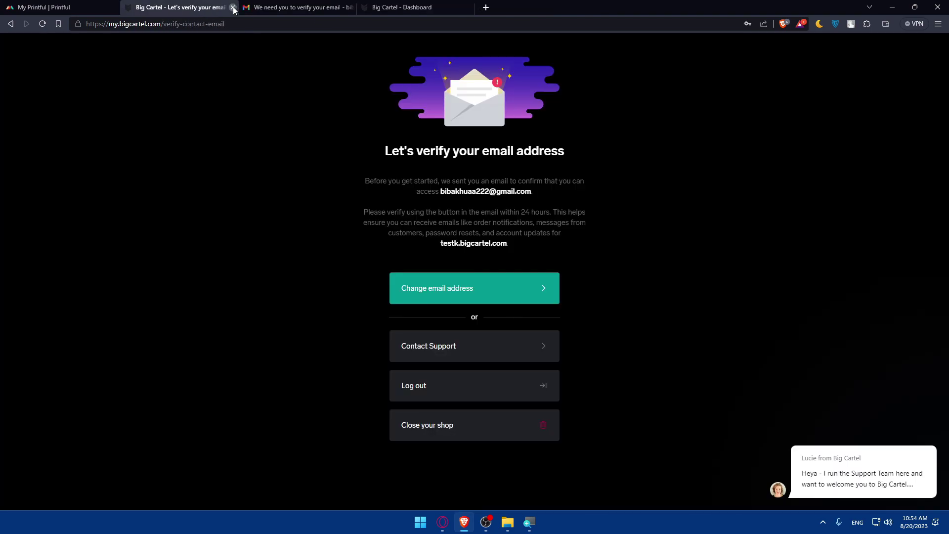
left_click(233, 7)
left_click(233, 7)
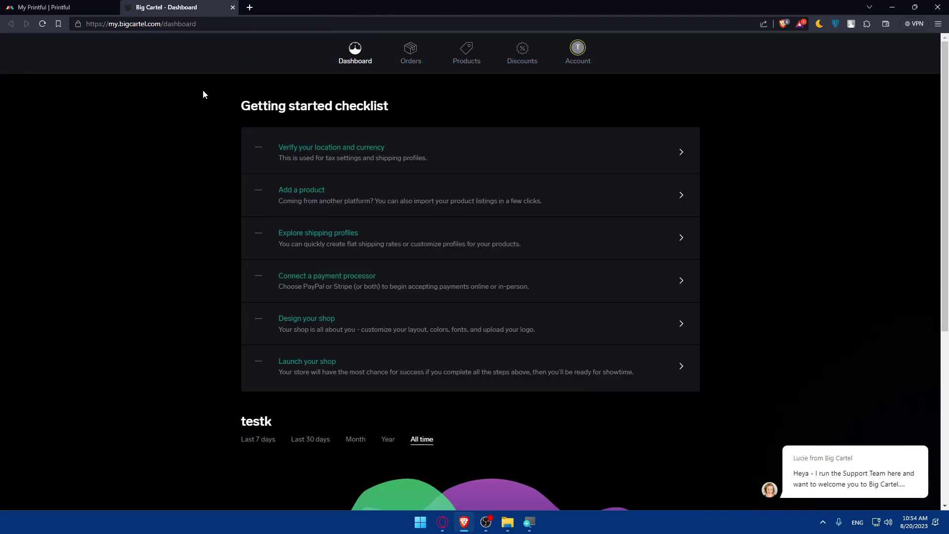
left_click_drag(203, 94, 515, 102)
left_click(515, 102)
left_click_drag(270, 148, 704, 356)
left_click(166, 123)
scroll(532, 350, "down", 5)
scroll(530, 349, "up", 5)
scroll(530, 349, "down", 5)
scroll(528, 349, "up", 5)
- Open Printful's Product templates page
left_click(43, 7)
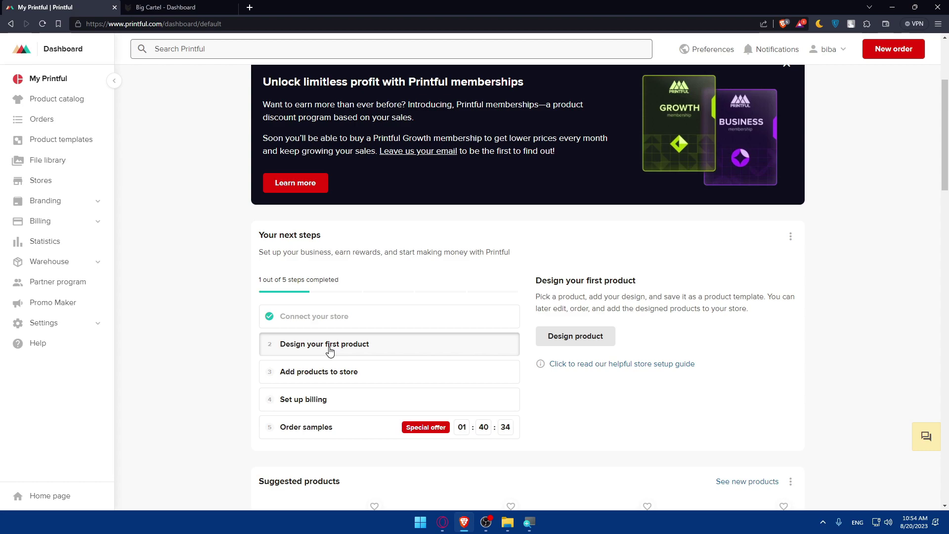
left_click(554, 339)
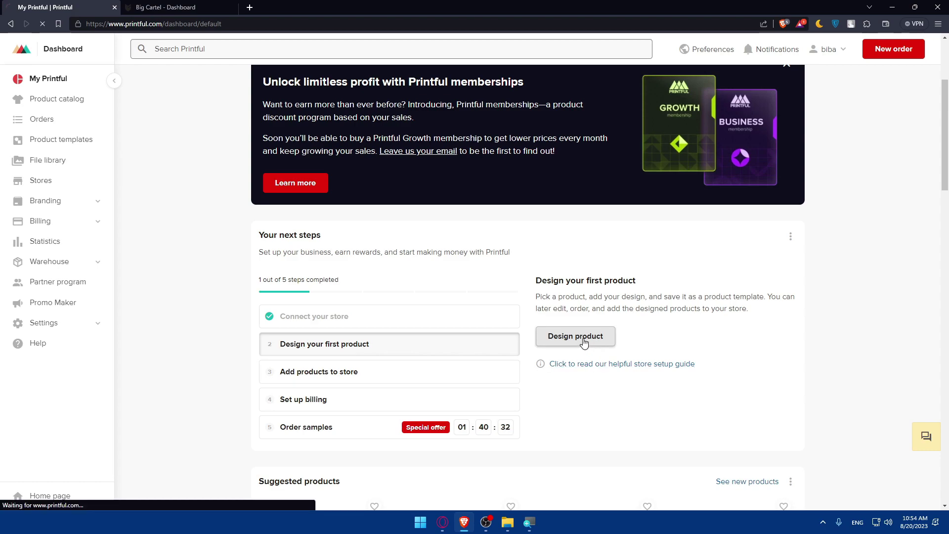
left_click(146, 9)
left_click(77, 6)
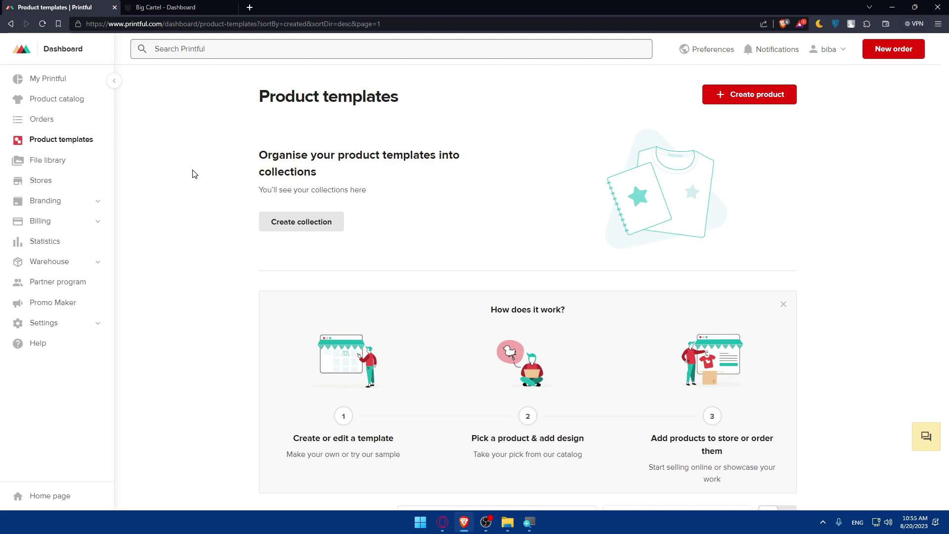
- Start a new product and browse the Men's clothing > T-shirts listing
left_click(727, 96)
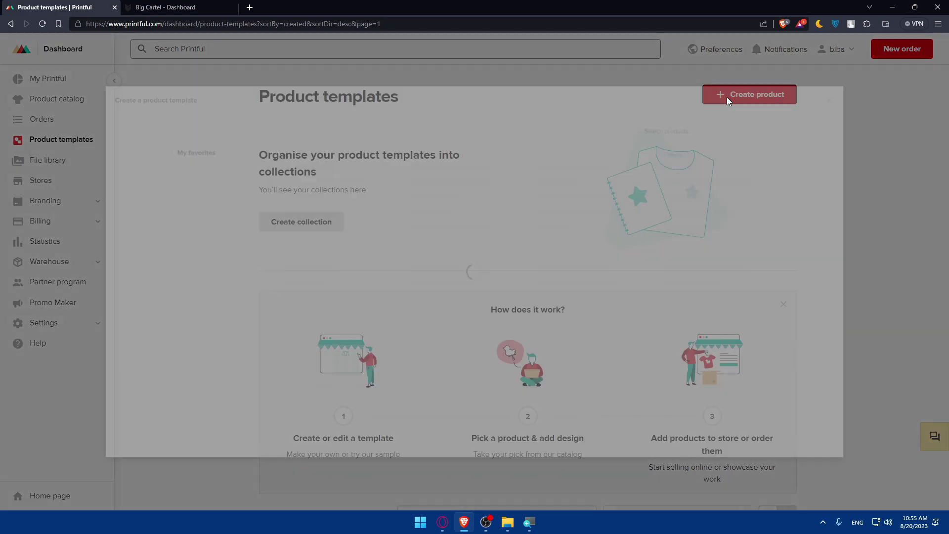
left_click(335, 169)
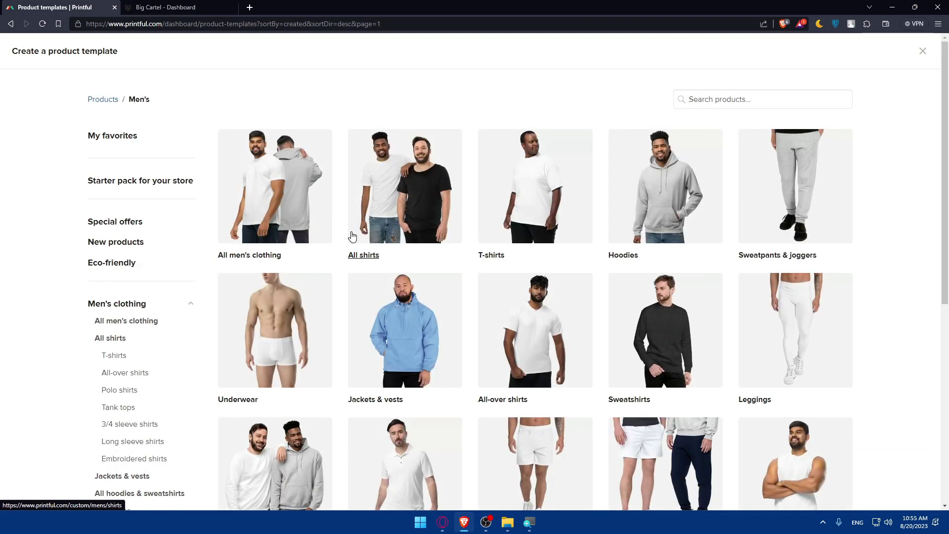
left_click(510, 192)
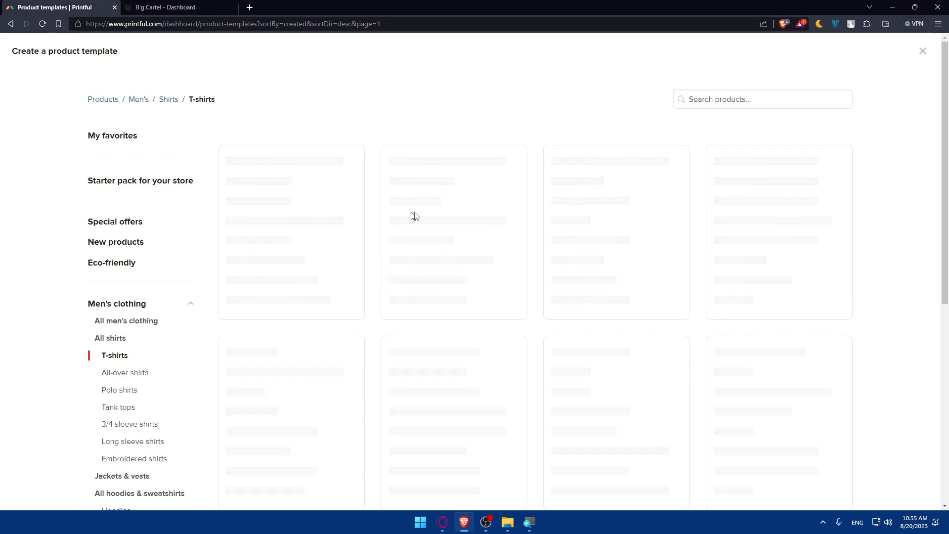
scroll(501, 282, "down", 3)
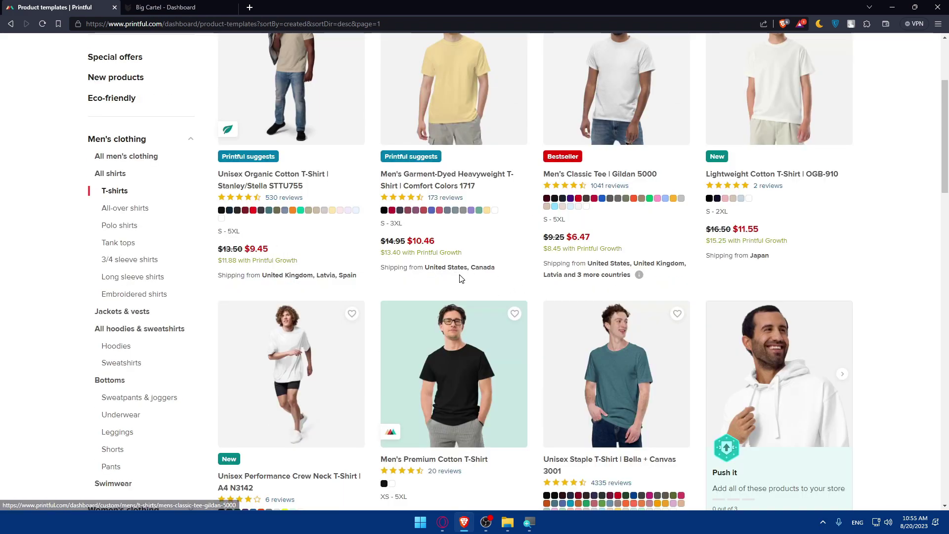
scroll(460, 278, "down", 2)
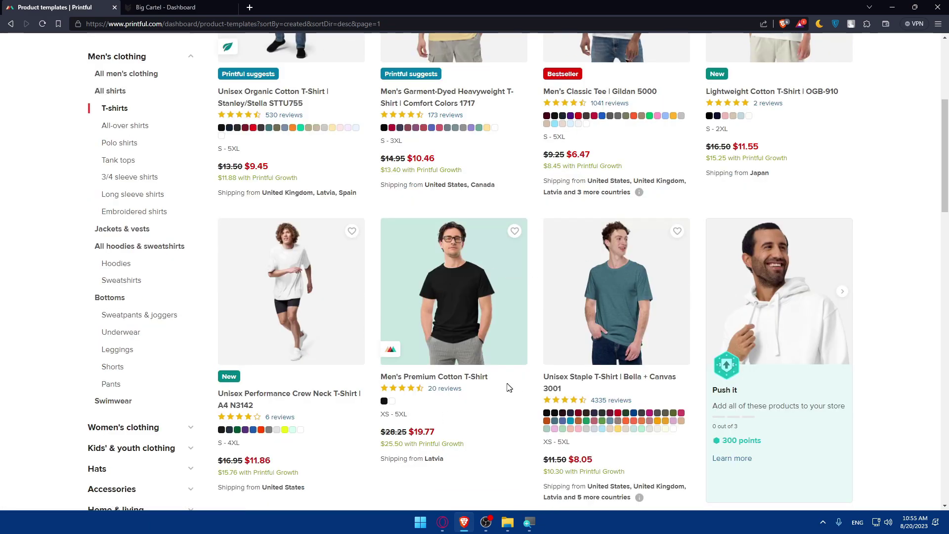
scroll(494, 384, "up", 5)
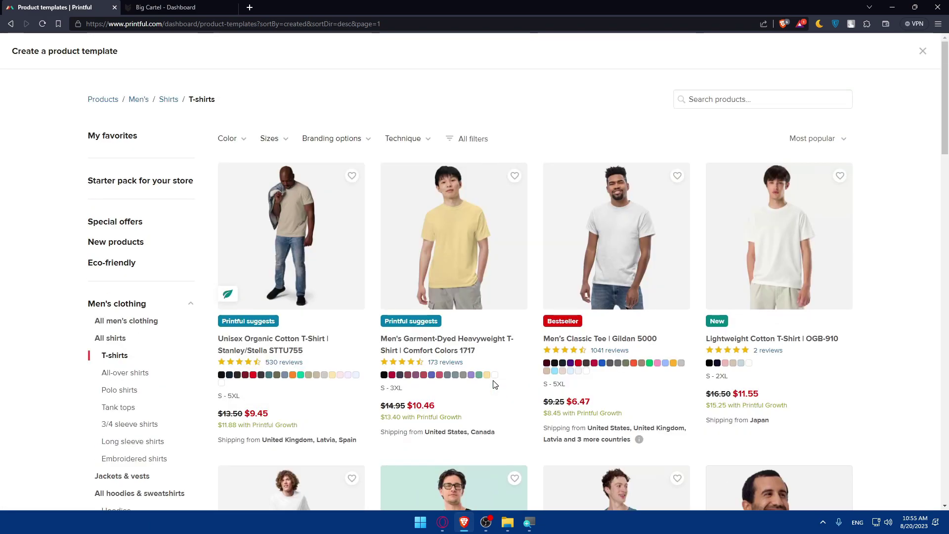
- Pick the Men's Classic Tee | Gildan 5000 and add Sand, Red and Royal colours
left_click(622, 247)
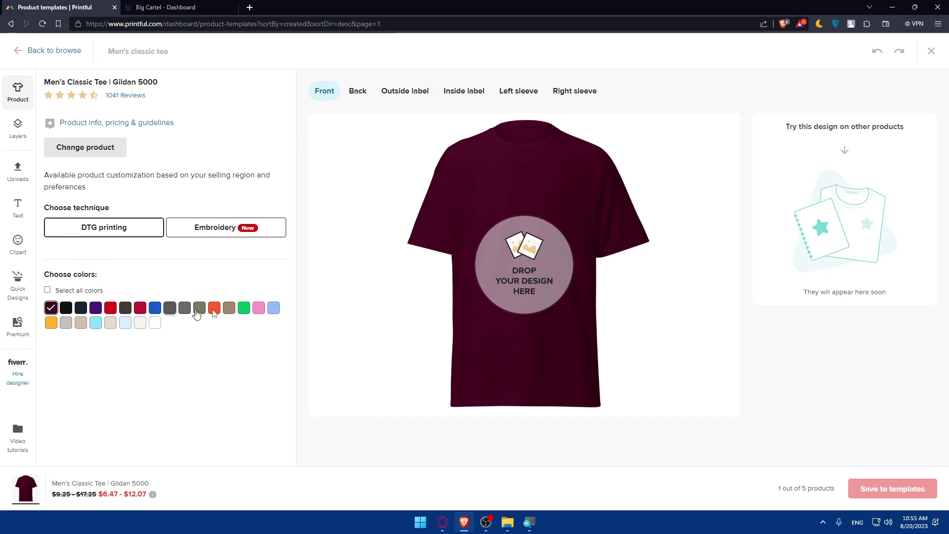
left_click(110, 323)
left_click(112, 308)
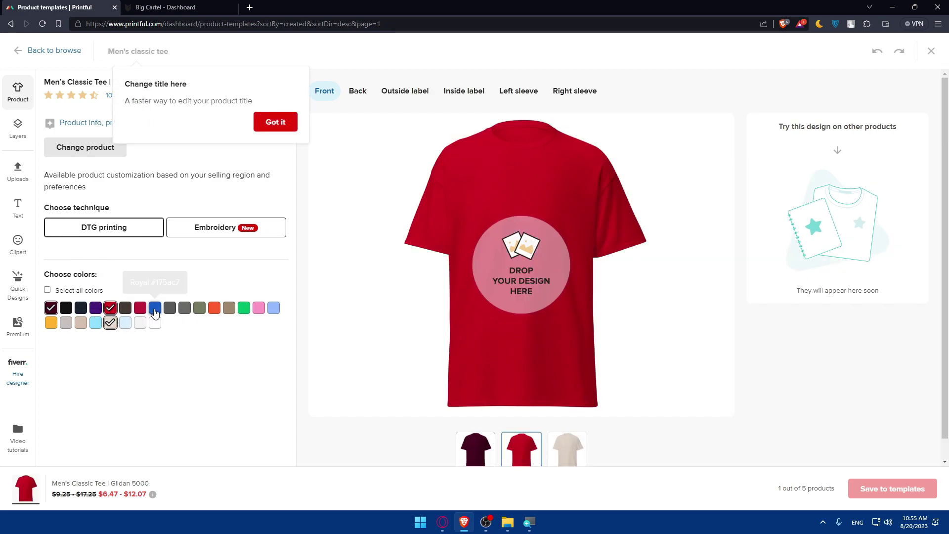
left_click(155, 308)
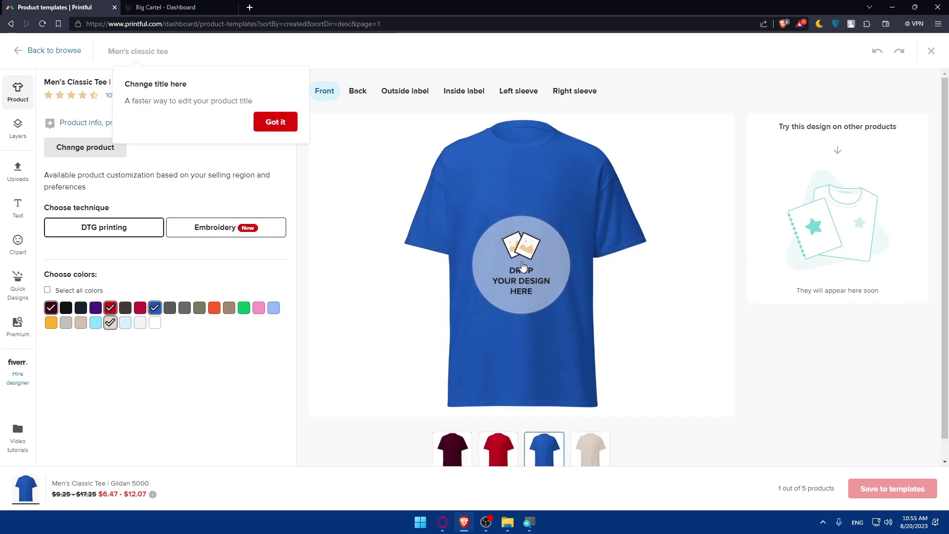
- Open the store's file library, choose Upload new file and accept the upload conditions
left_click(522, 267)
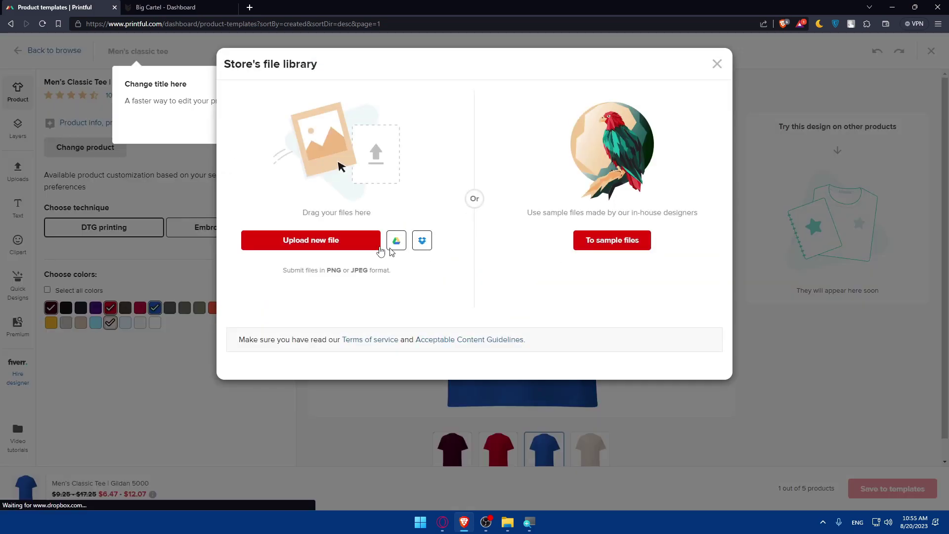
left_click_drag(521, 215, 708, 219)
left_click(710, 226)
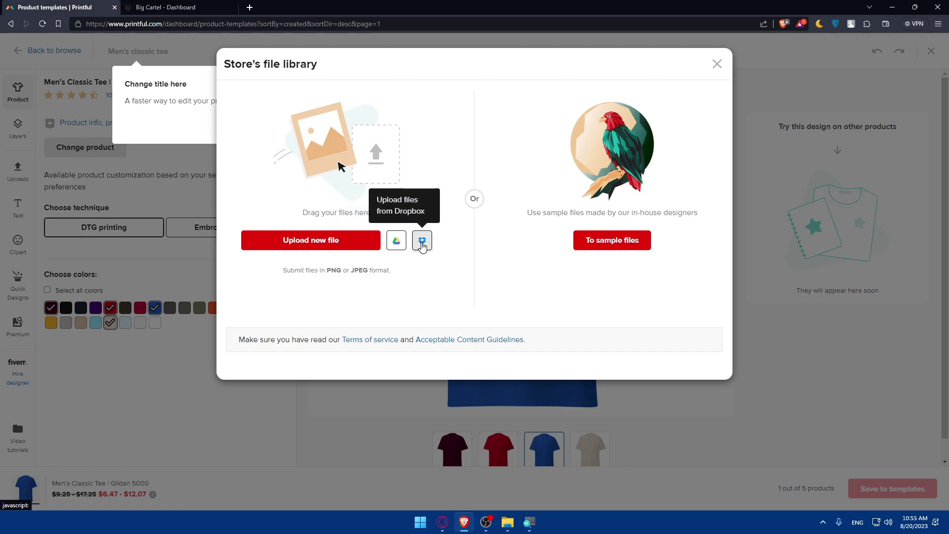
left_click(338, 248)
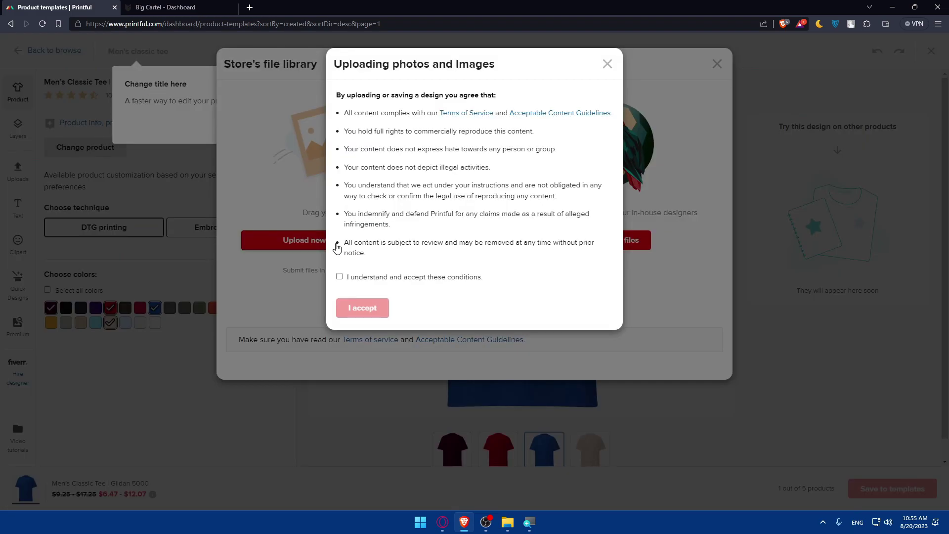
left_click(339, 276)
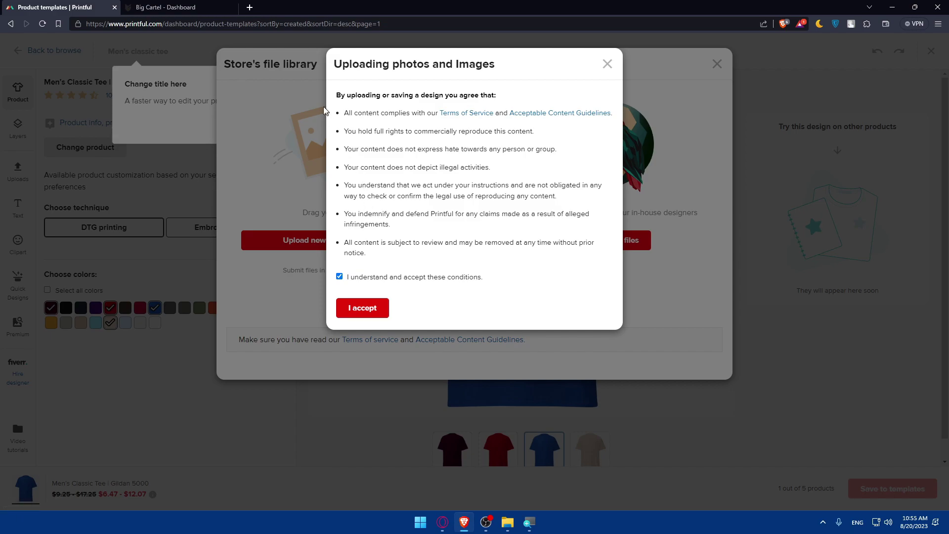
left_click_drag(336, 95, 437, 131)
left_click(362, 308)
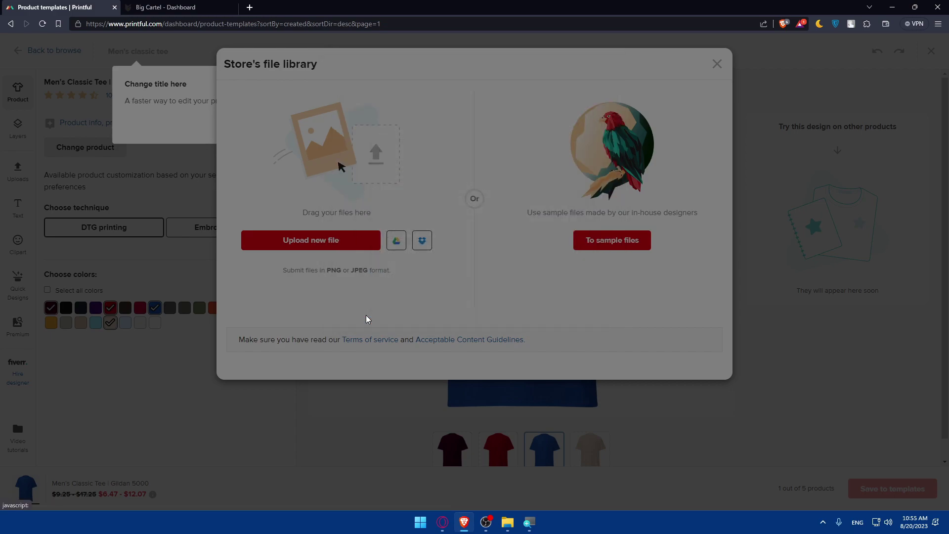
- Upload airplane-icon.png from the LOGOS folder to the file library
scroll(262, 163, "down", 2)
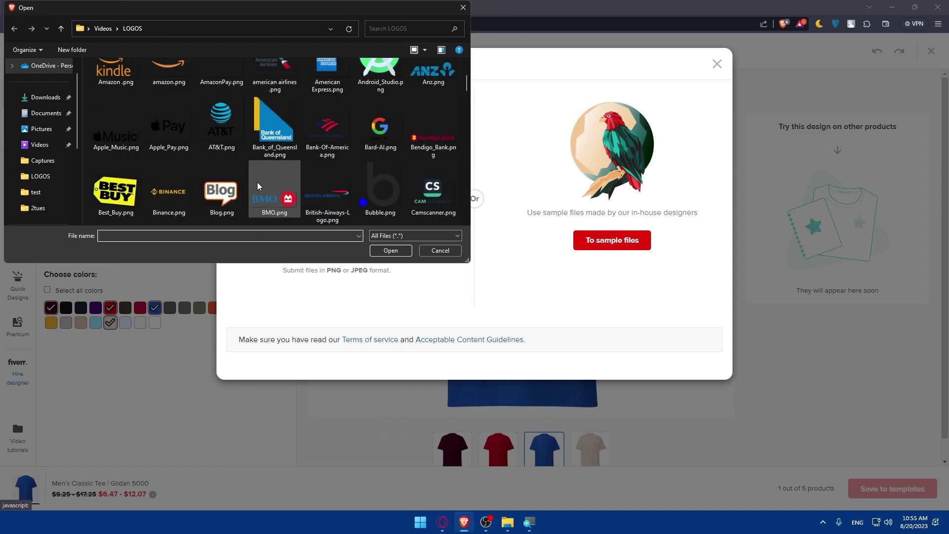
scroll(257, 186, "up", 2)
double_click(323, 80)
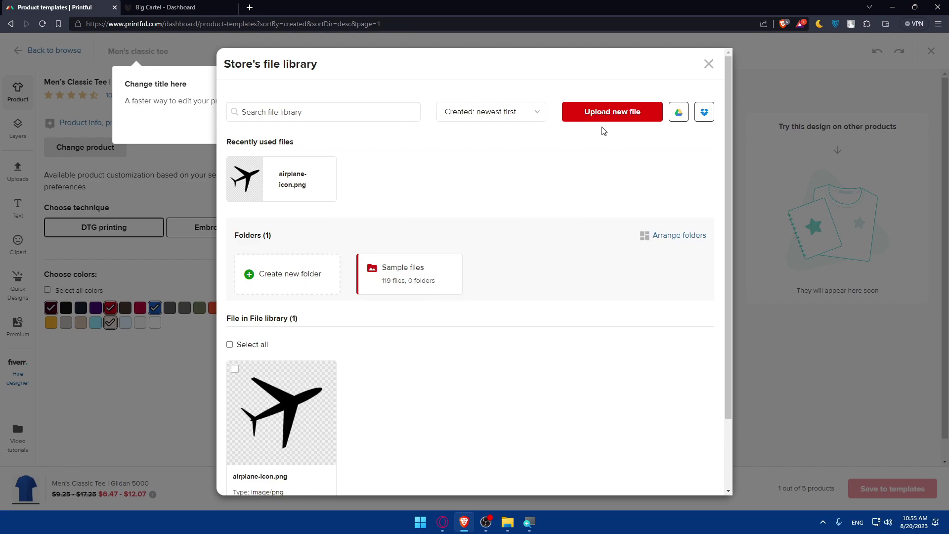
left_click(588, 121)
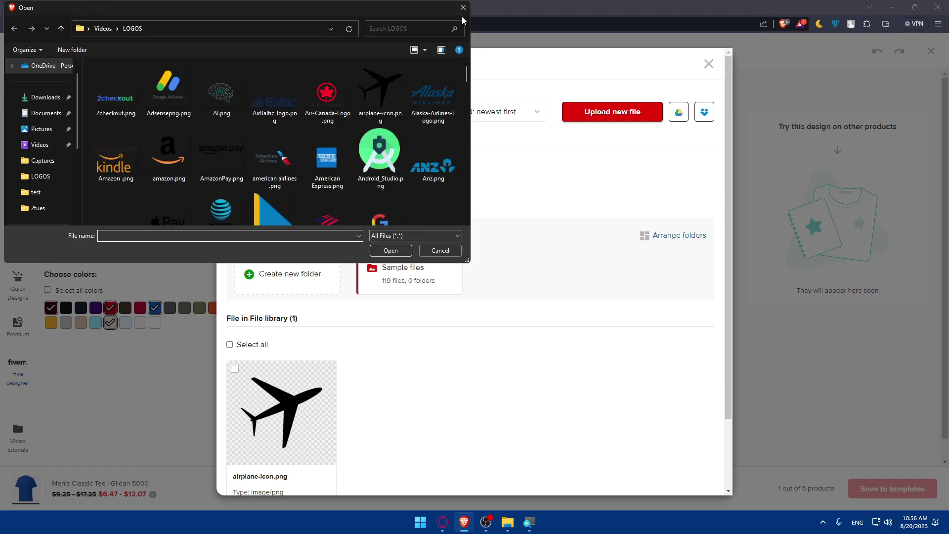
left_click(464, 7)
left_click(593, 110)
left_click(463, 7)
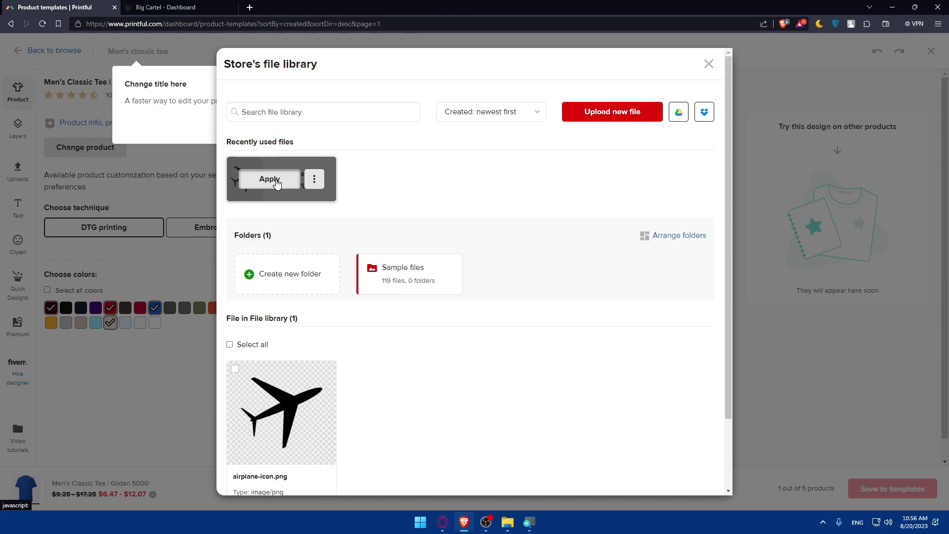
- Place the airplane design on the tee front and fit it to the print area
left_click(270, 179)
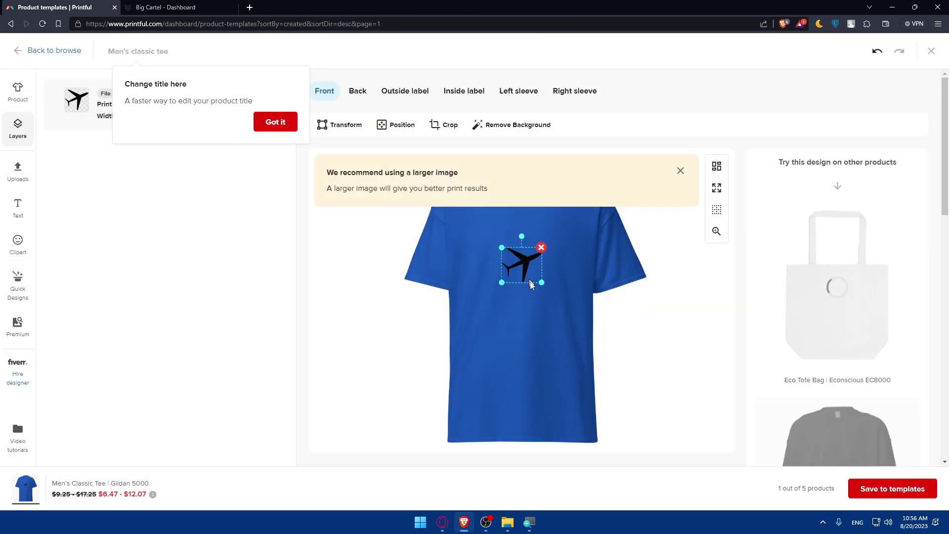
left_click_drag(530, 284, 543, 301)
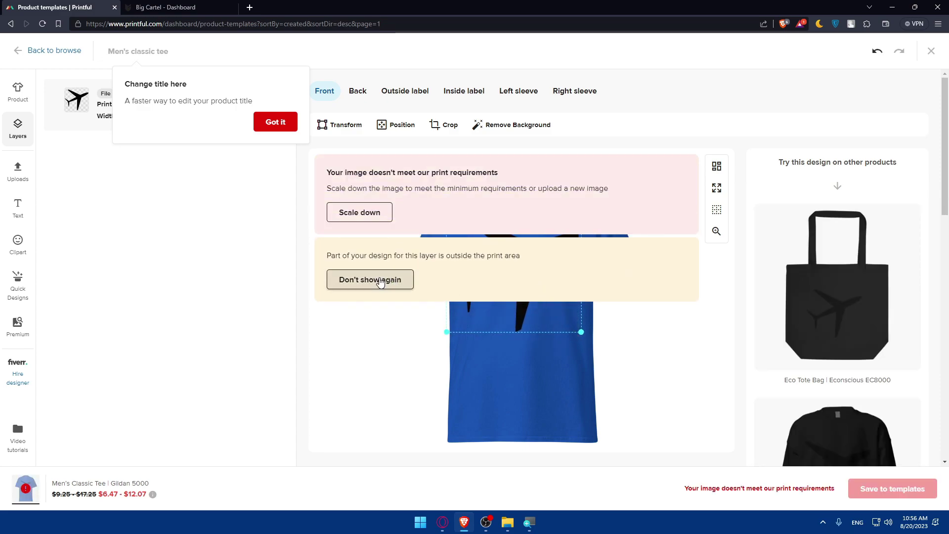
left_click(380, 276)
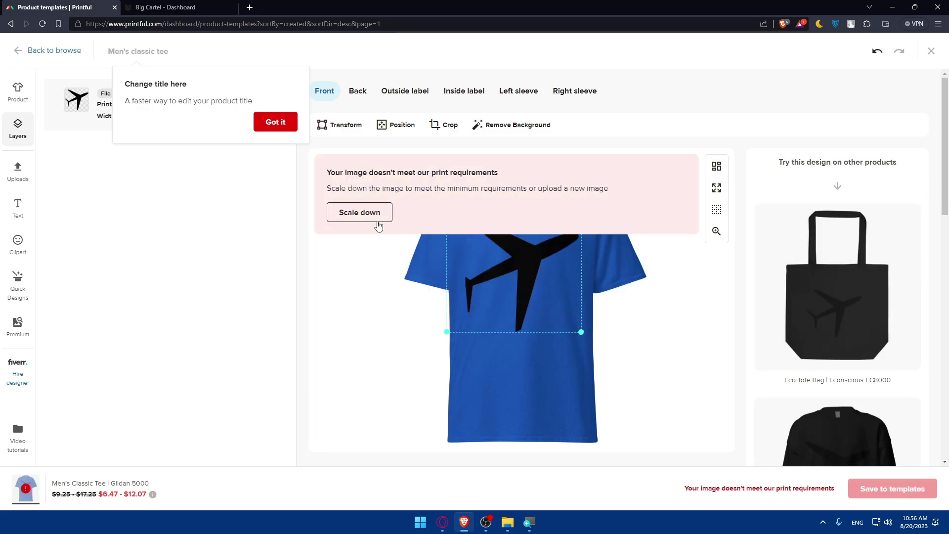
left_click_drag(579, 329, 544, 287)
left_click(369, 219)
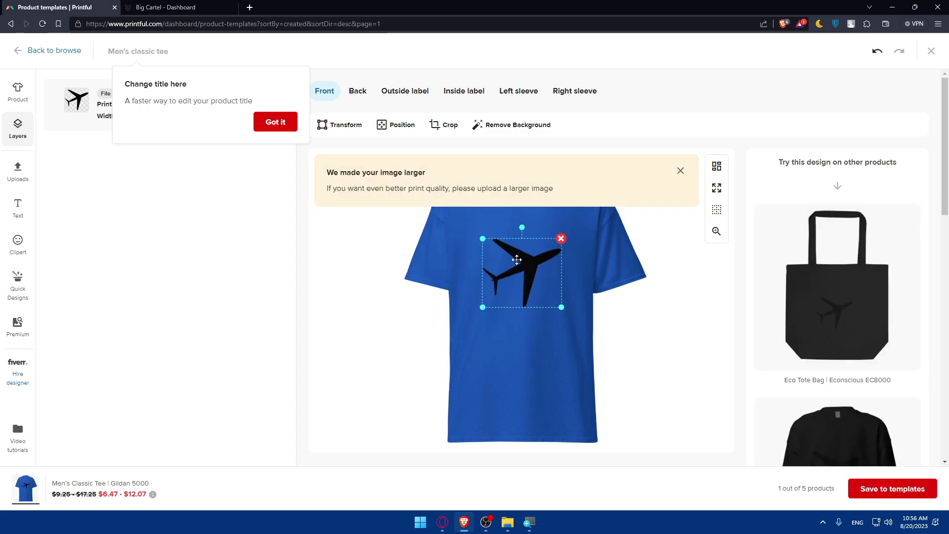
left_click(680, 171)
- Reposition and resize the airplane to 8.42 × 7.29, then dismiss the title tip
mouse_move(516, 269)
left_mouse_down()
mouse_move(515, 214)
mouse_move(489, 232)
mouse_move(482, 287)
mouse_move(499, 265)
left_mouse_up()
left_click_drag(472, 296, 581, 312)
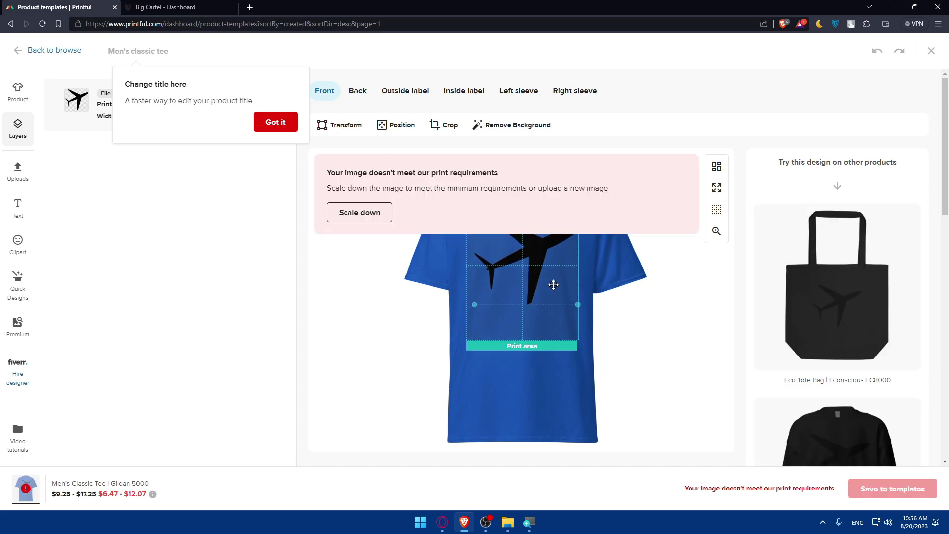
left_click_drag(473, 304, 472, 308)
left_click_drag(573, 318, 558, 306)
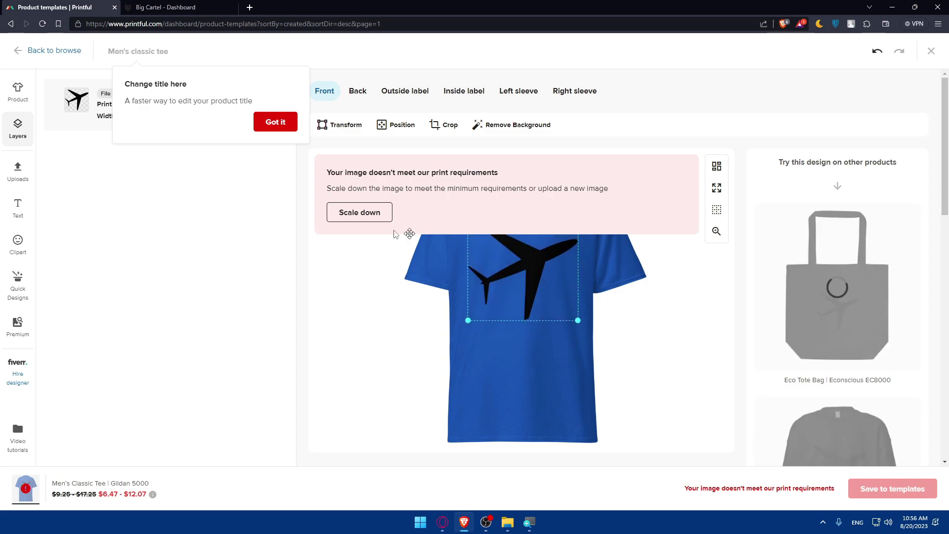
left_click(275, 121)
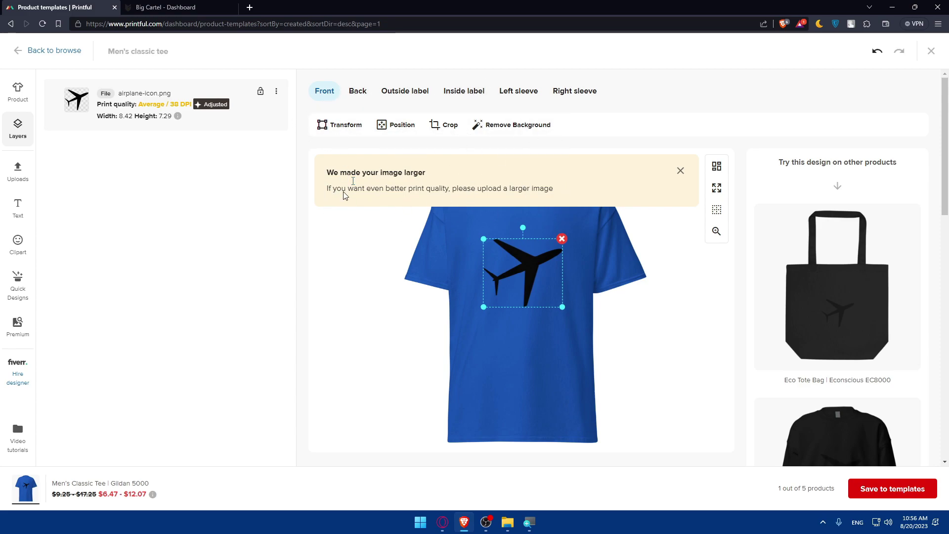
- Save the airplane tee to templates and return to the Big Cartel Dashboard tab
left_click(893, 488)
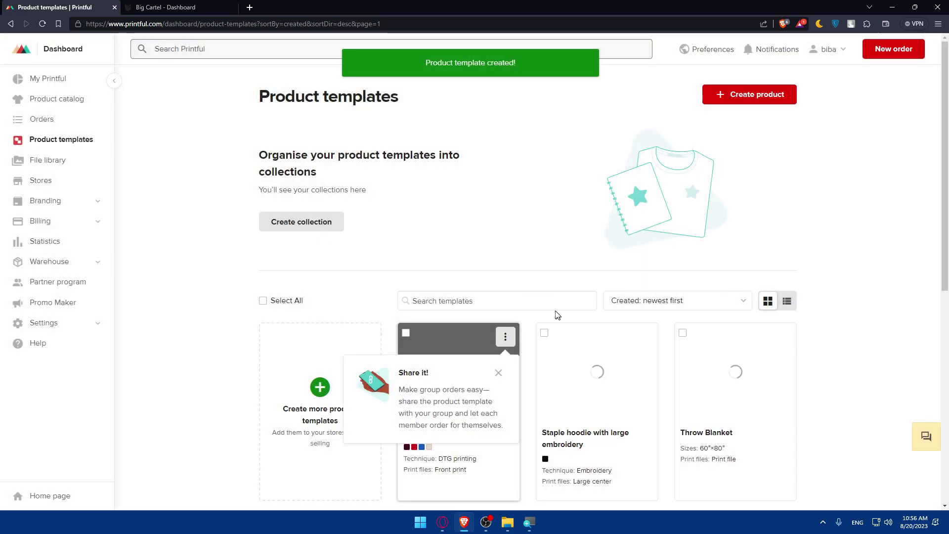
left_click(161, 7)
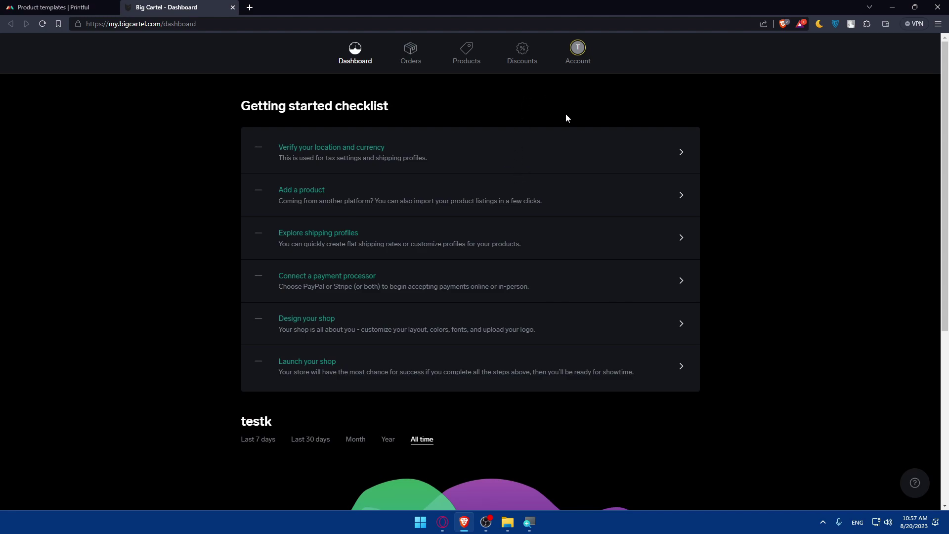
- From the Big Cartel Account page, open Browse apps & integrations in a new tab
scroll(578, 186, "down", 2)
scroll(578, 186, "up", 2)
left_click(580, 49)
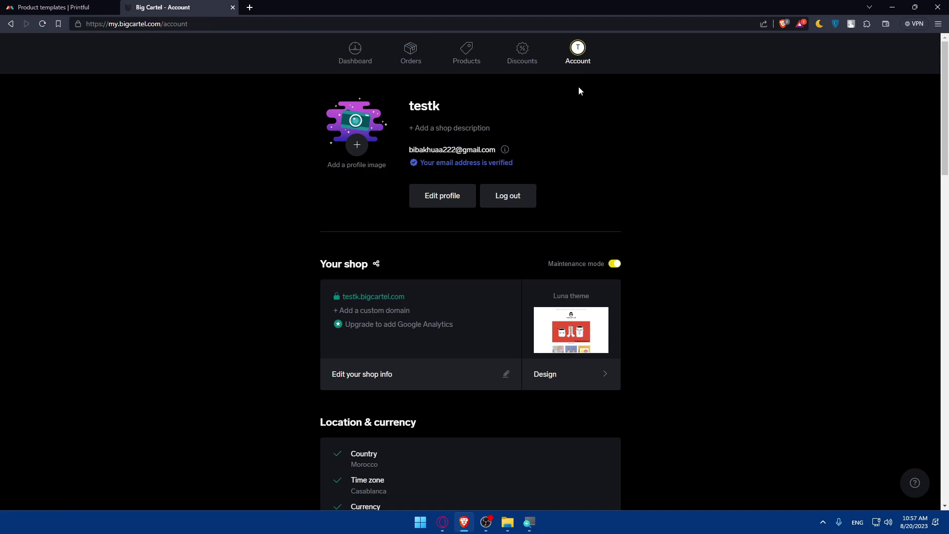
scroll(579, 150, "down", 15)
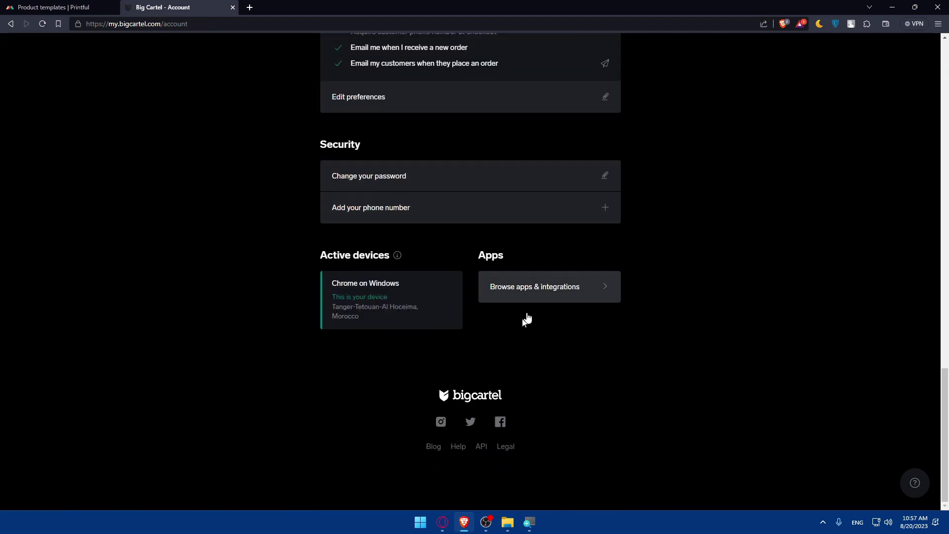
left_click(579, 287)
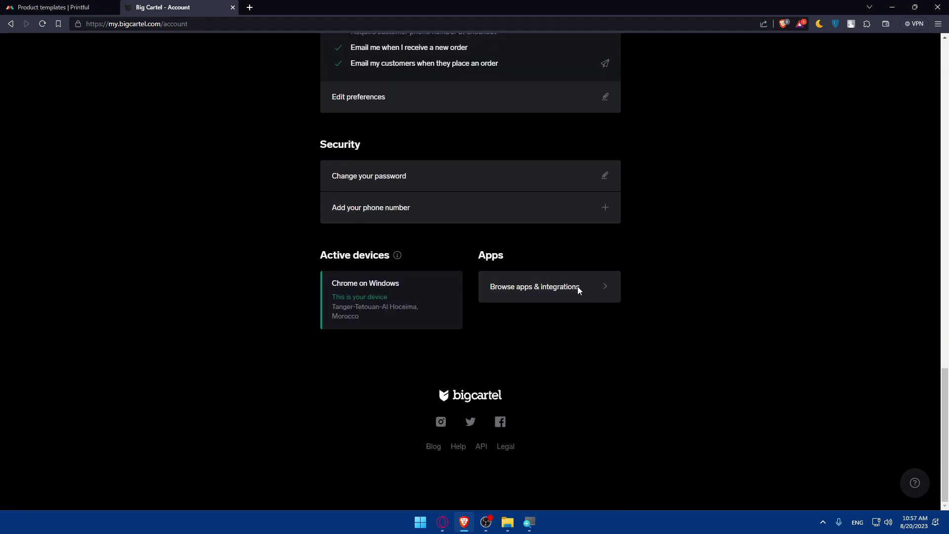
- Browse the app categories, briefly viewing Store Management Apps before returning to the list
scroll(484, 242, "down", 2)
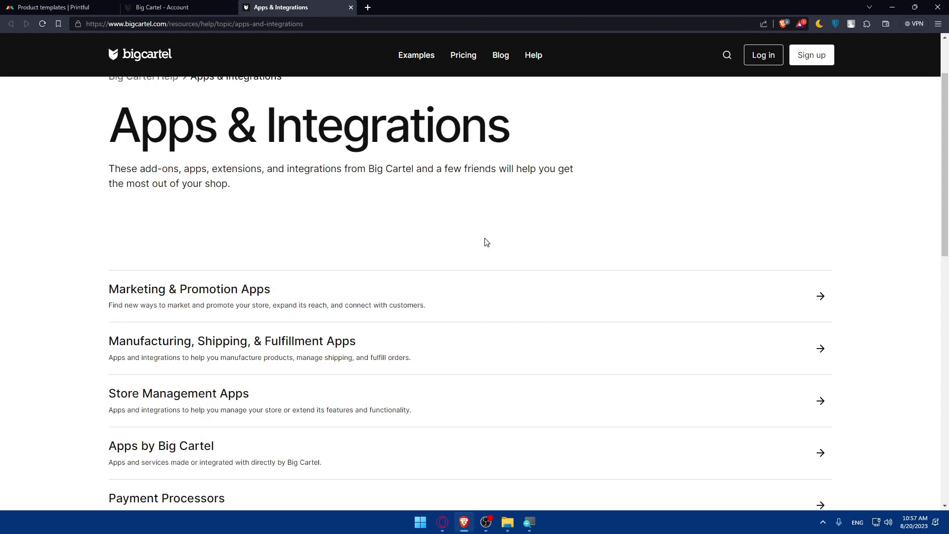
scroll(354, 215, "up", 2)
left_click_drag(107, 220, 587, 216)
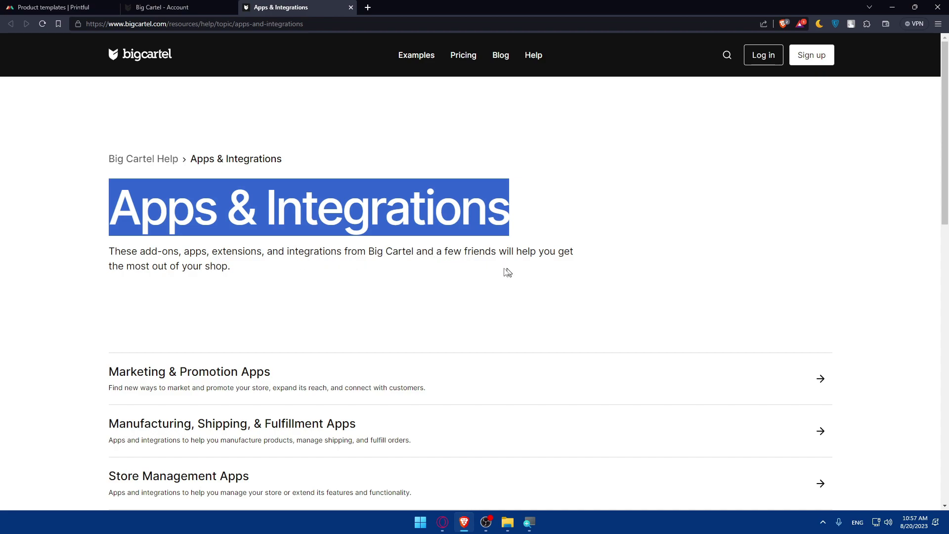
scroll(221, 285, "down", 4)
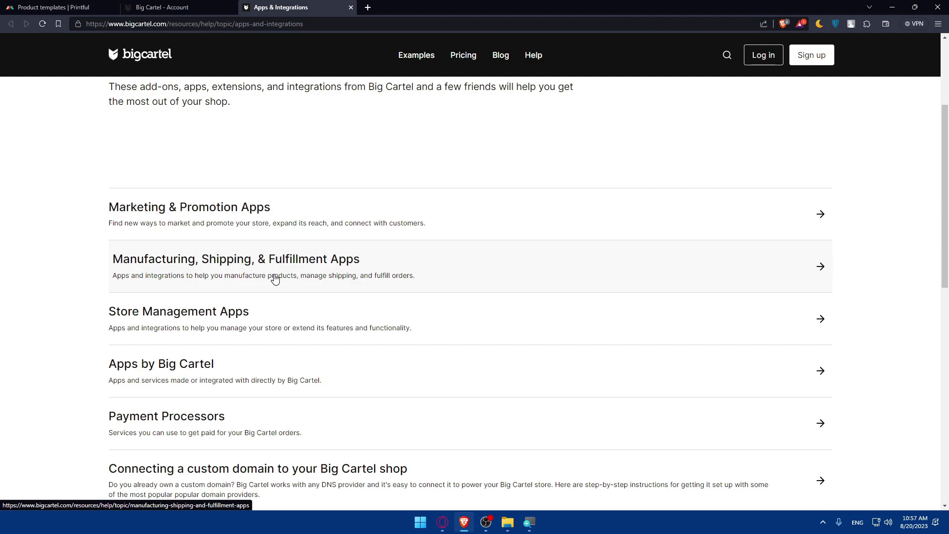
scroll(276, 280, "down", 2)
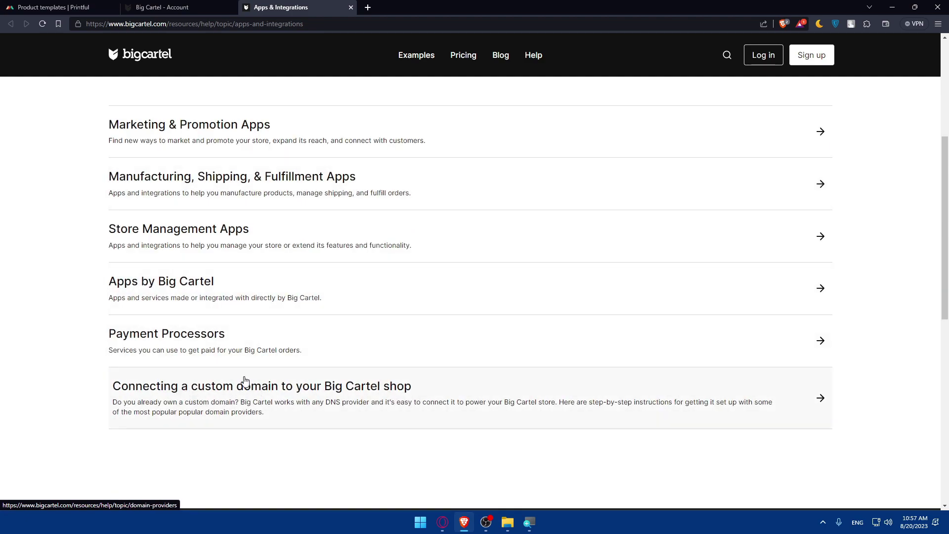
scroll(244, 381, "up", 2)
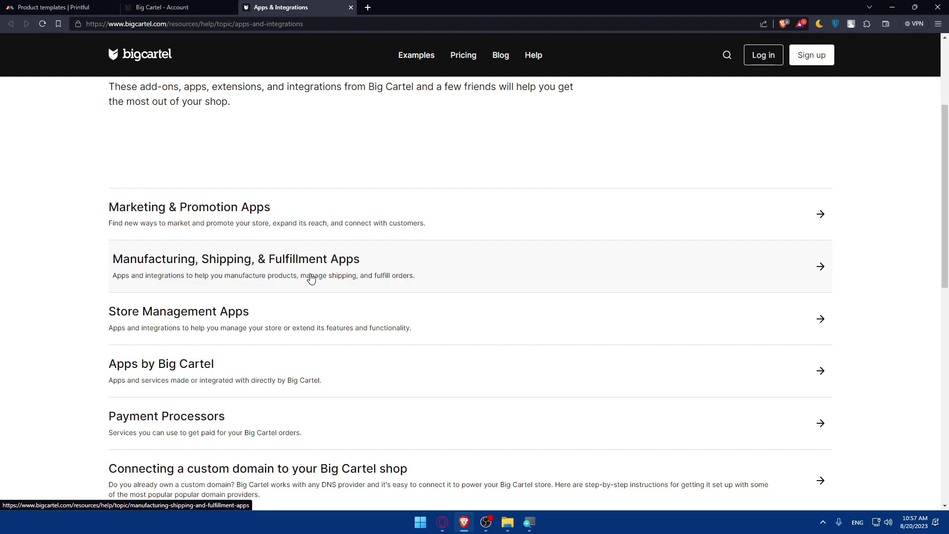
left_click(265, 332)
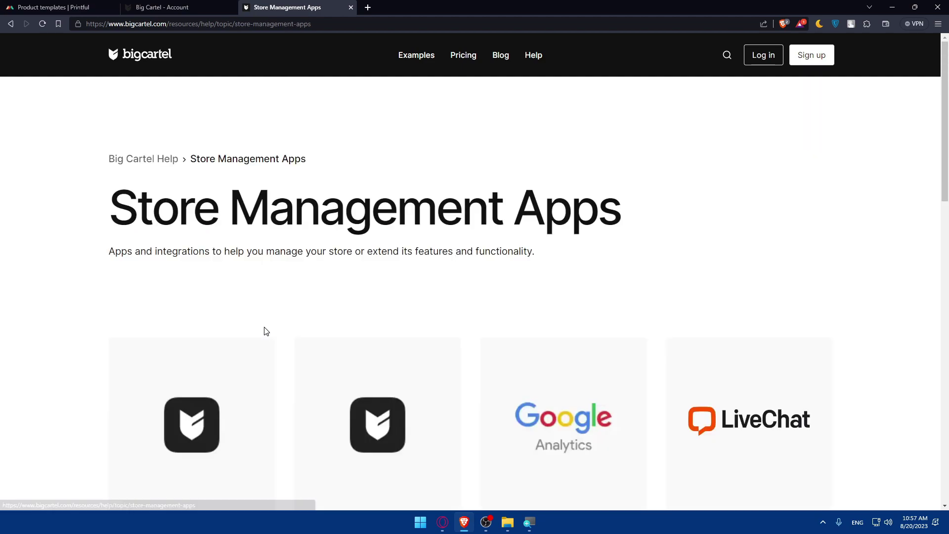
scroll(269, 327, "down", 12)
key("alt+Left")
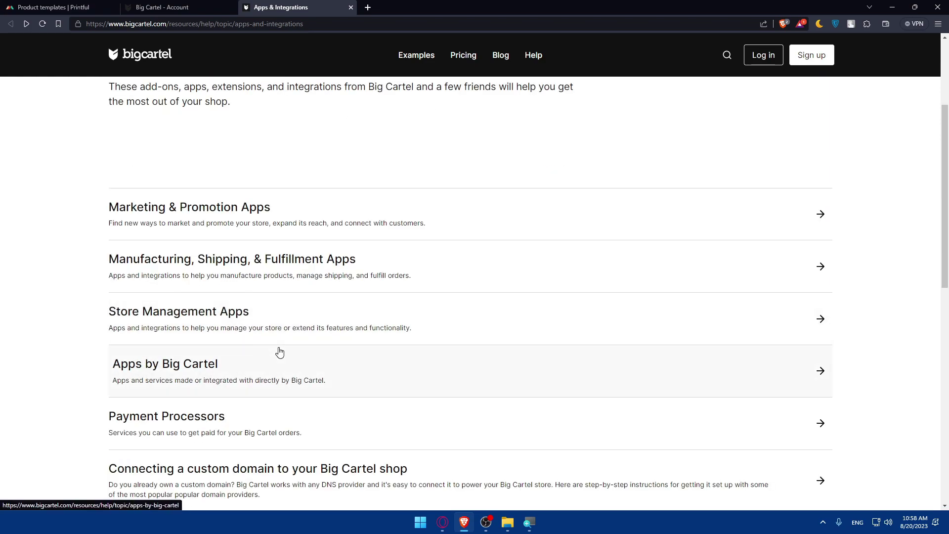
- Check the Printful product templates tab, then return to the Big Cartel apps list
scroll(374, 280, "down", 3)
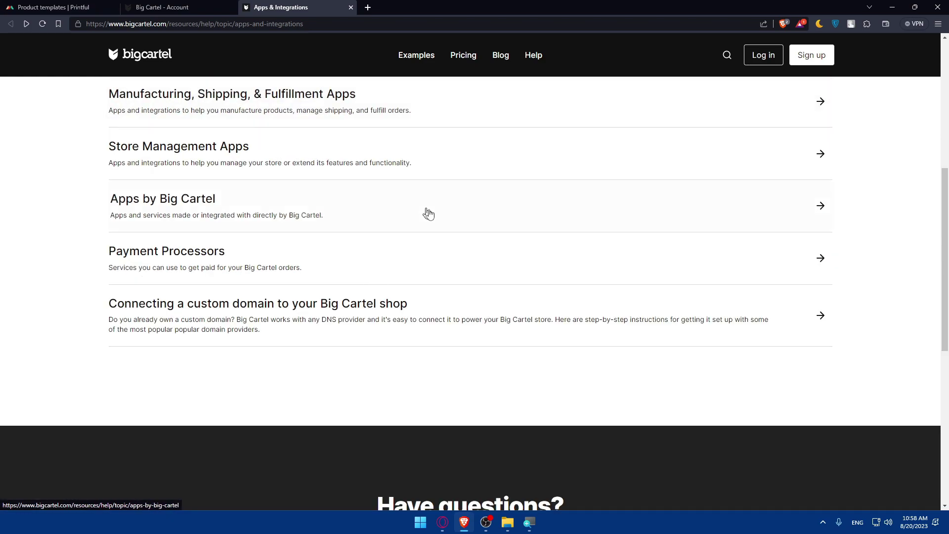
scroll(427, 214, "up", 2)
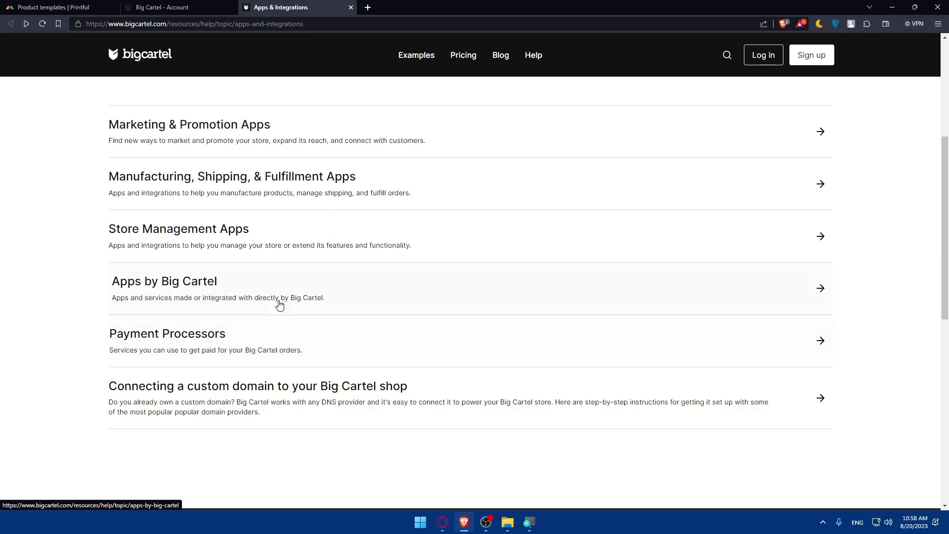
scroll(339, 286, "up", 3)
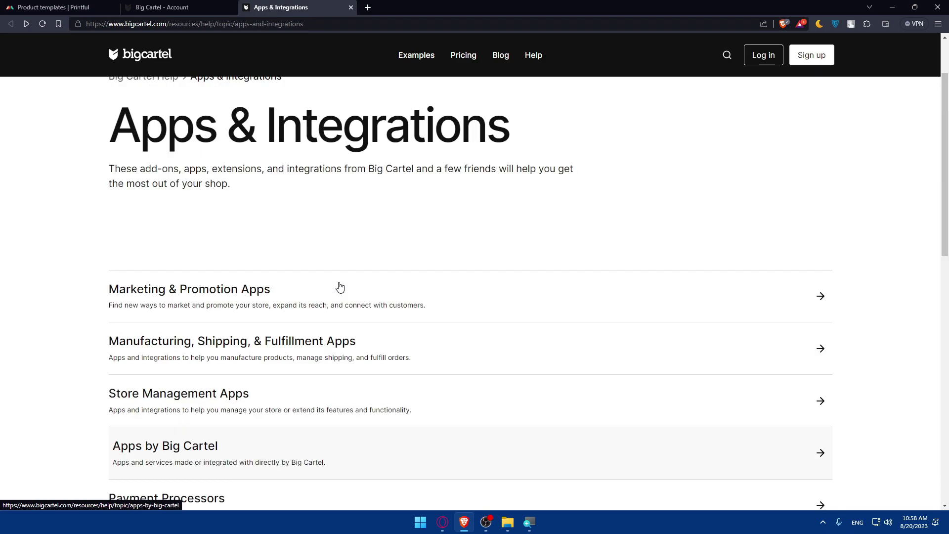
scroll(440, 248, "down", 3)
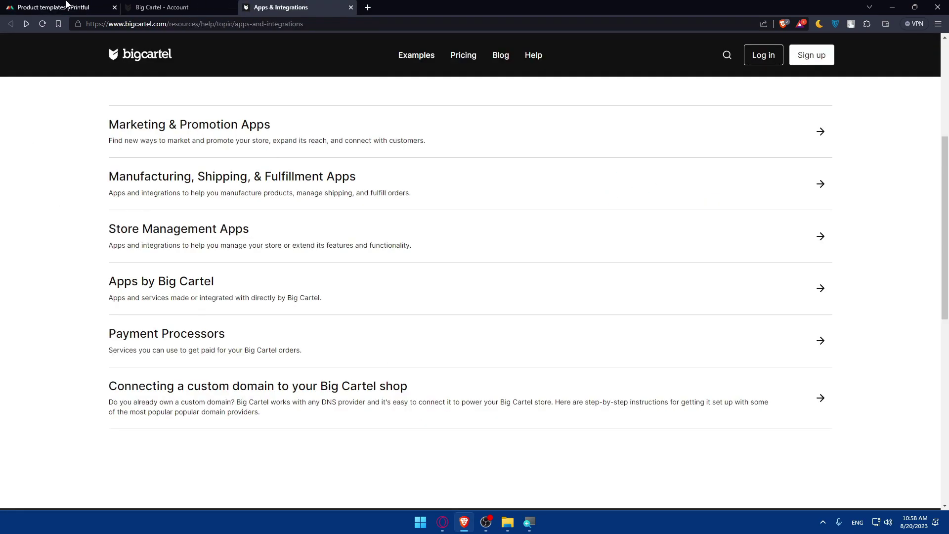
left_click(74, 7)
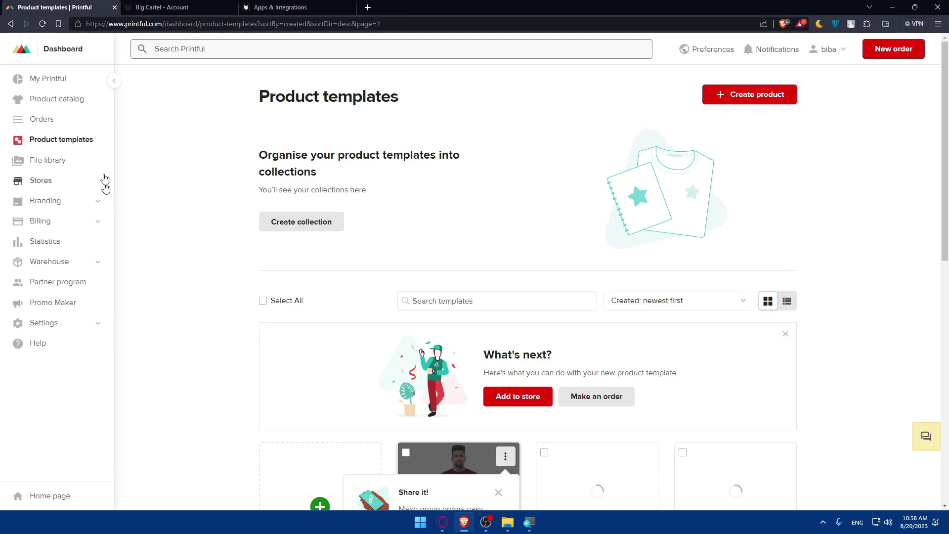
left_click(296, 7)
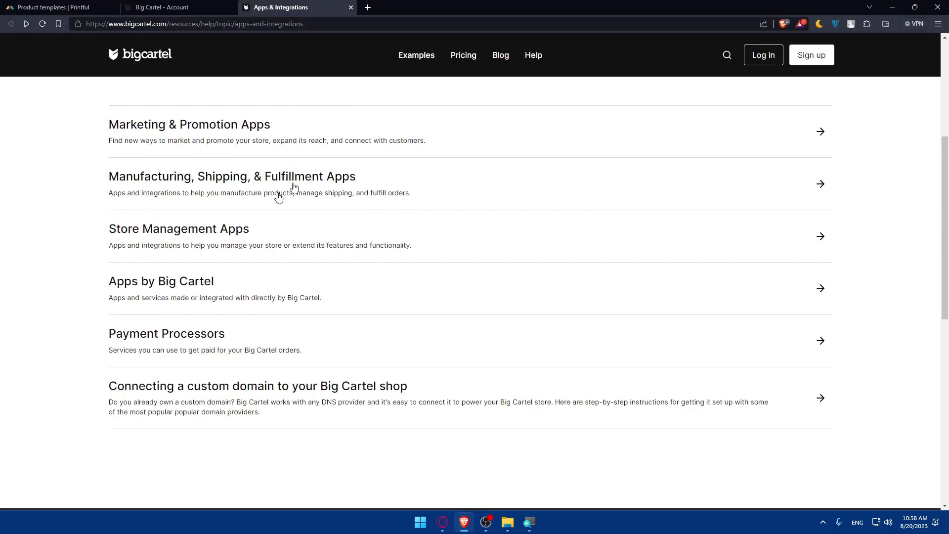
key("ctrl+Tab")
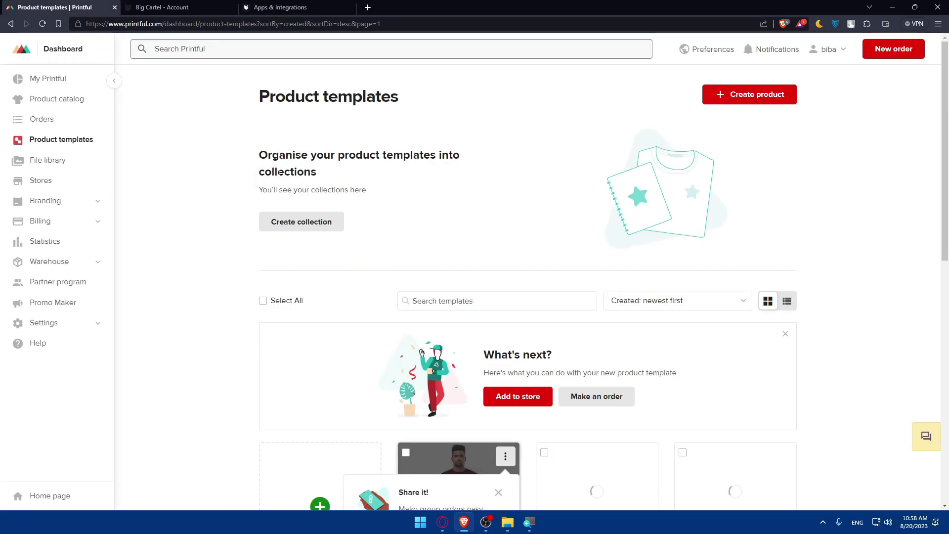
left_click(294, 5)
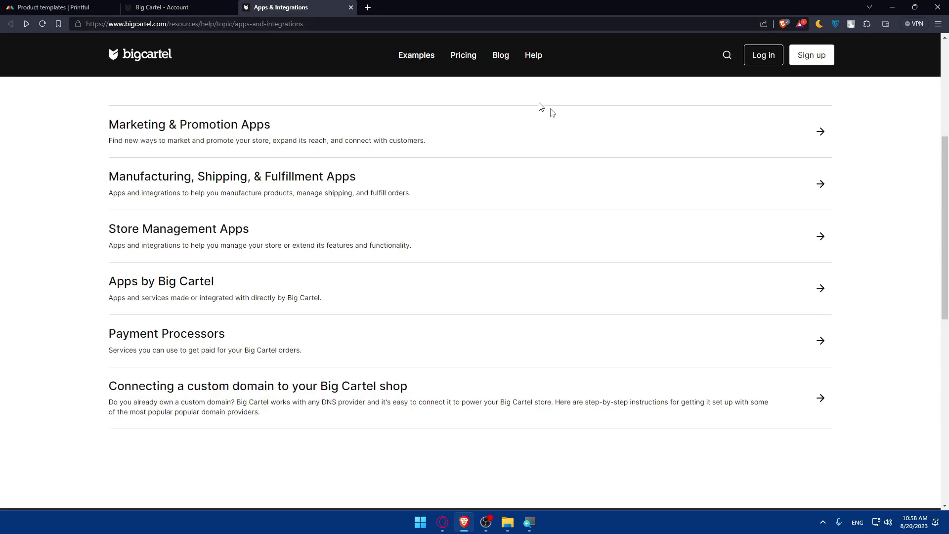
scroll(615, 198, "up", 2)
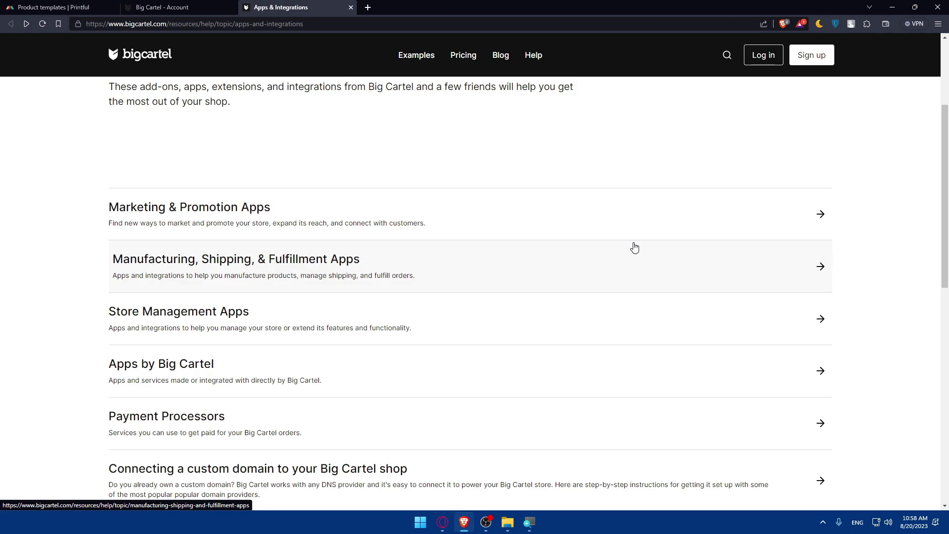
scroll(381, 284, "up", 3)
scroll(381, 284, "down", 2)
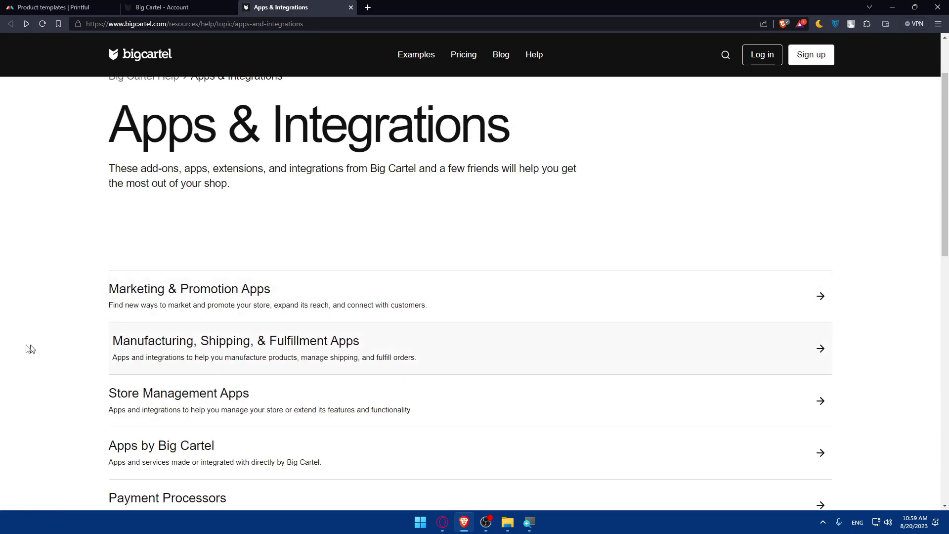
- Open Manufacturing, Shipping, & Fulfillment Apps and read the Printful integration article
left_click(473, 354)
scroll(482, 352, "down", 3)
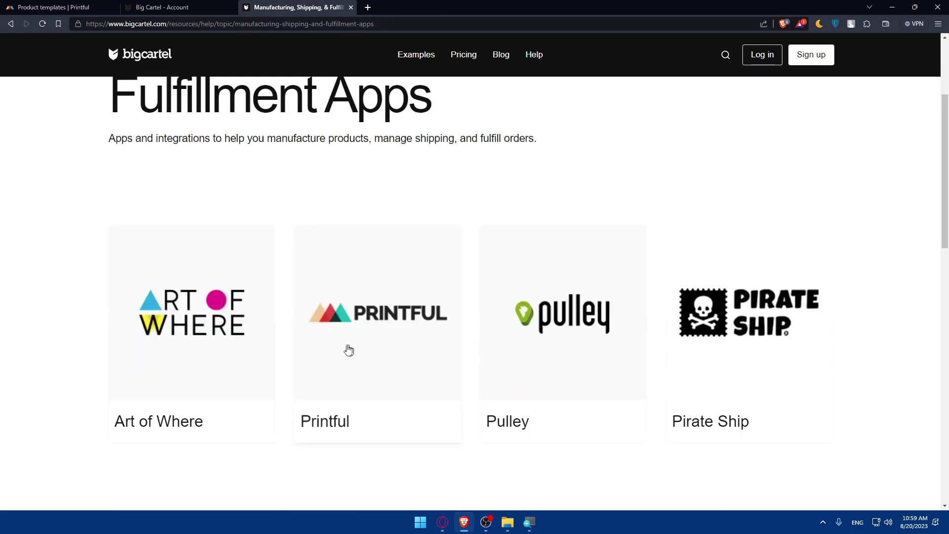
left_click(348, 350)
scroll(390, 309, "down", 3)
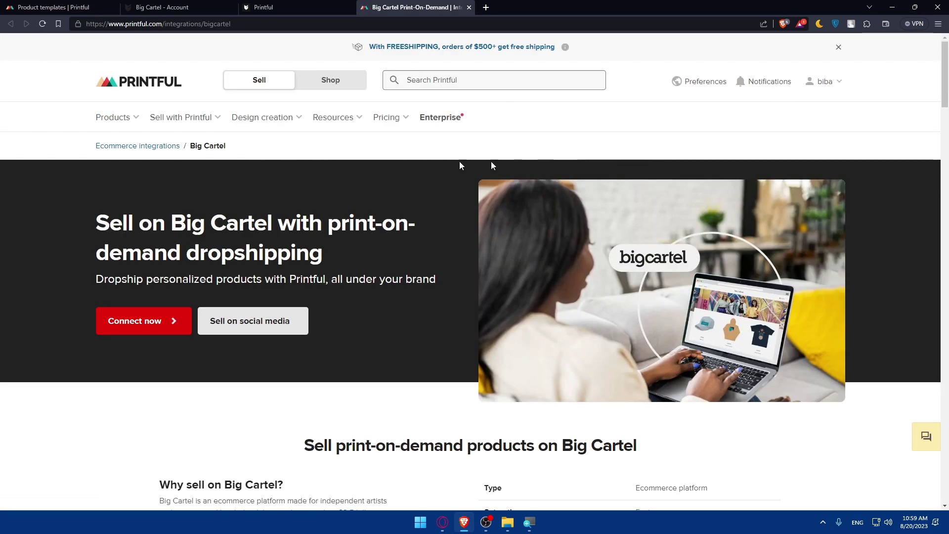
scroll(380, 193, "down", 2)
- Start the Big Cartel–Printful connection, then close the connection and article tabs
left_click(140, 246)
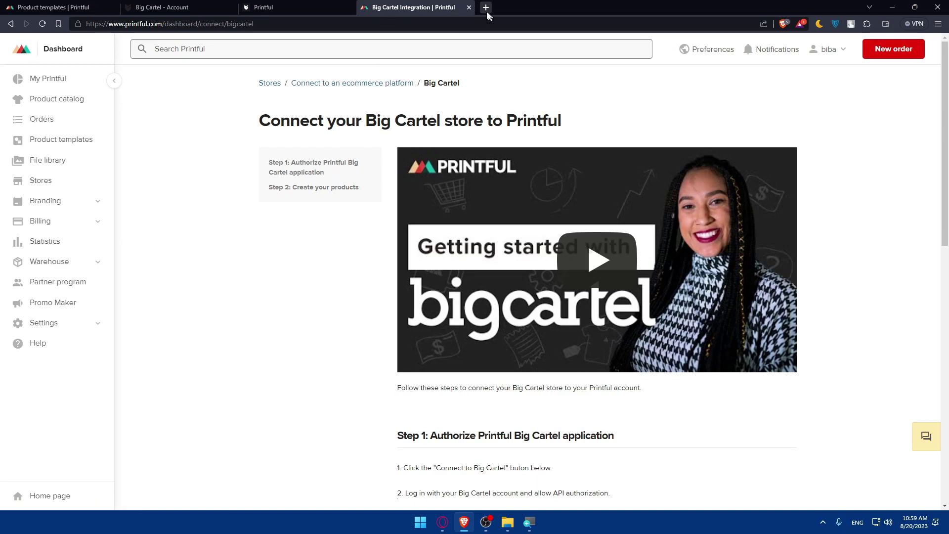
left_click(469, 7)
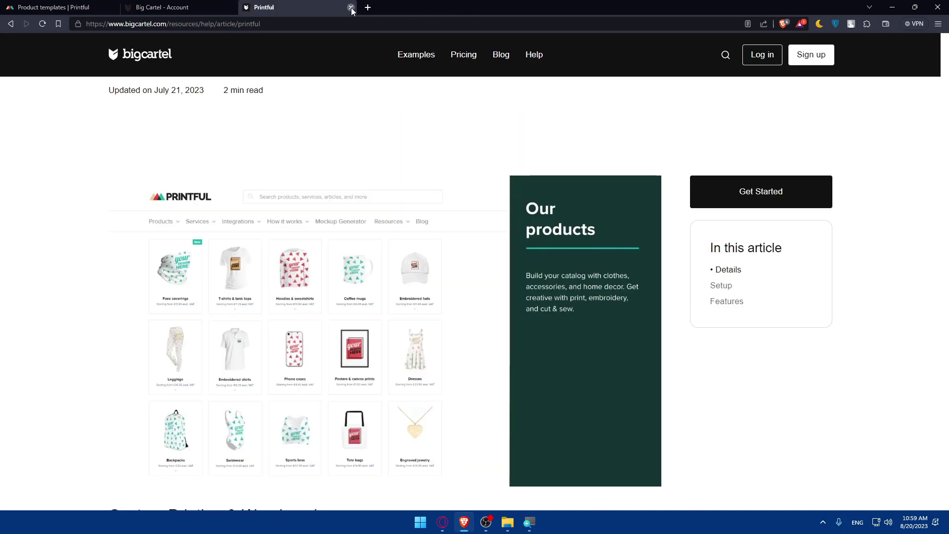
left_click(350, 8)
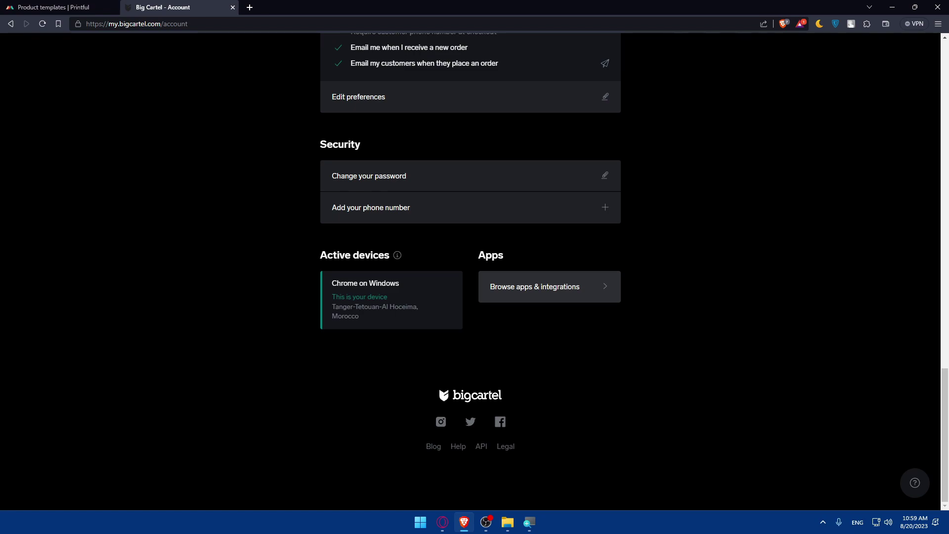